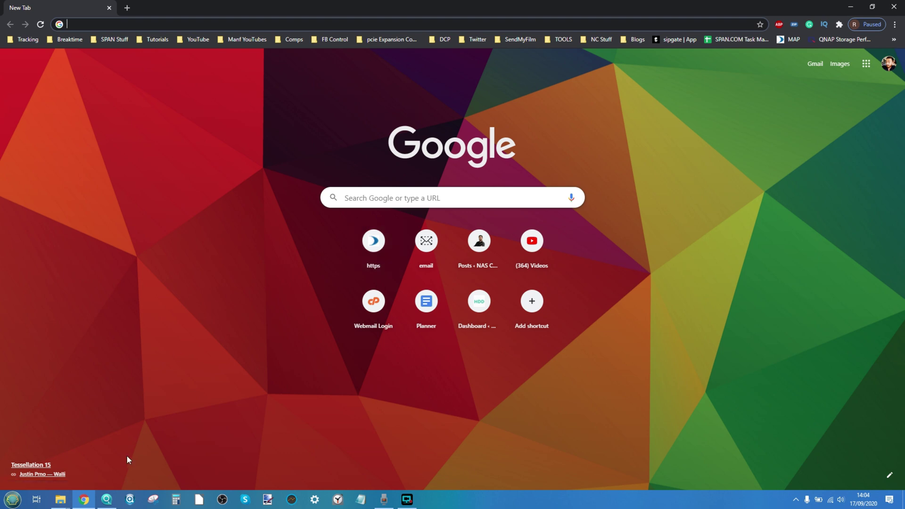
Bring the Qfinder Pro window forward, showing the TS-653D with new firmware available
{"action": "mouse_move", "coordinate": [105, 505]}
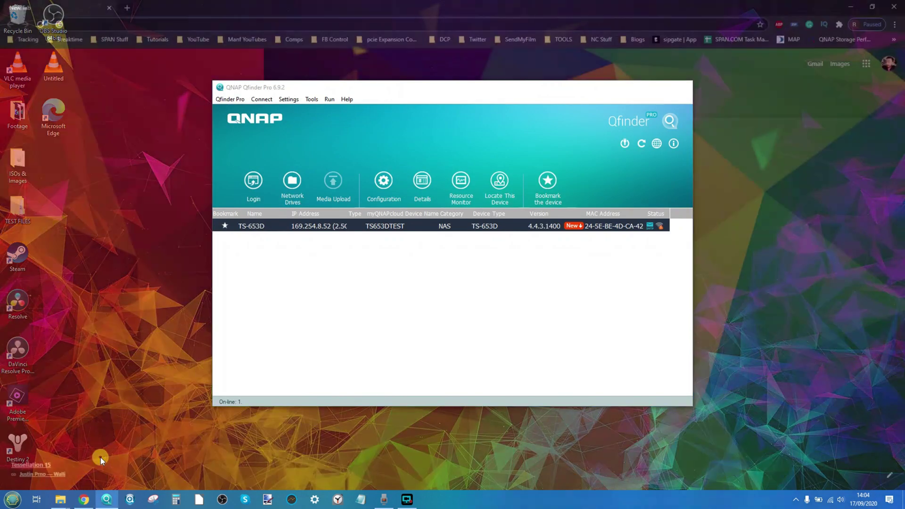
{"action": "left_click", "coordinate": [100, 457]}
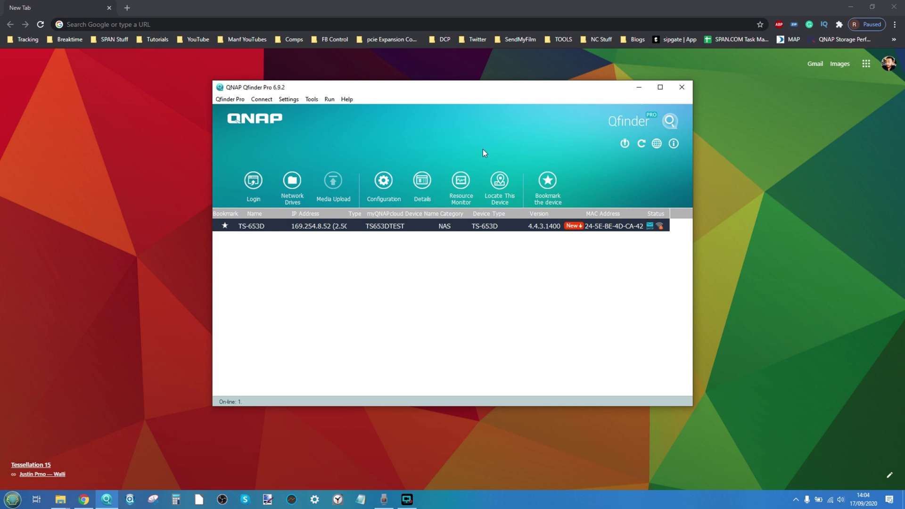
{"action": "mouse_move", "coordinate": [552, 232]}
Open the TS-653D's QTS login page, sign in as admin, and decline saving the password
{"action": "double_click", "coordinate": [402, 228]}
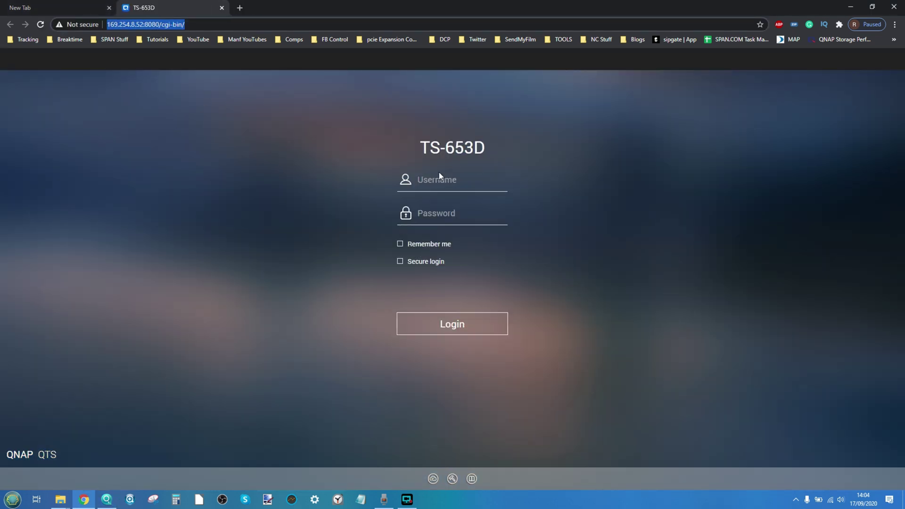
{"action": "left_click", "coordinate": [439, 177]}
{"action": "type", "text": "admin"}
{"action": "key", "text": "Tab"}
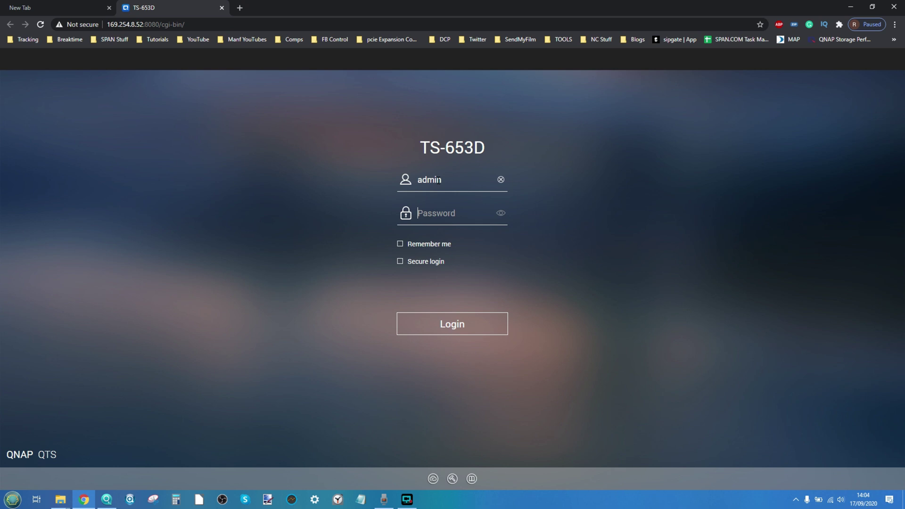
{"action": "type", "text": "••"}
{"action": "key", "text": "Return"}
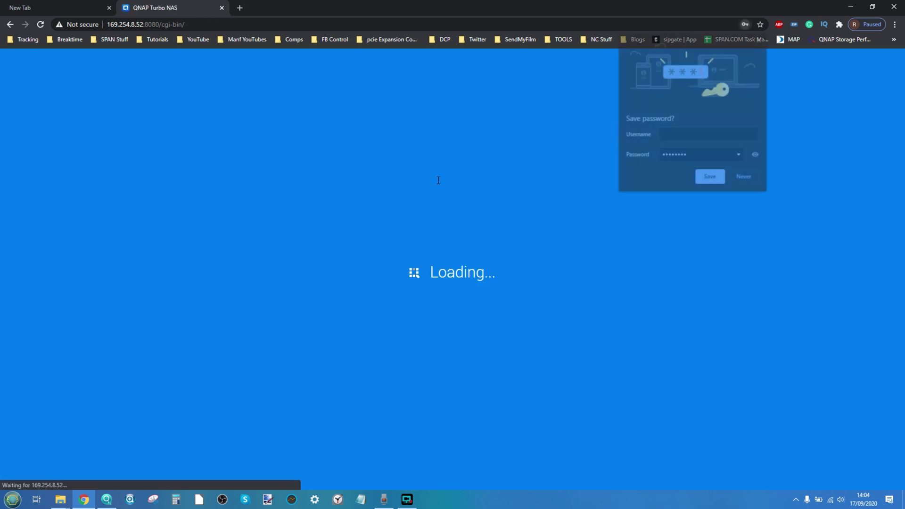
{"action": "left_click", "coordinate": [737, 178]}
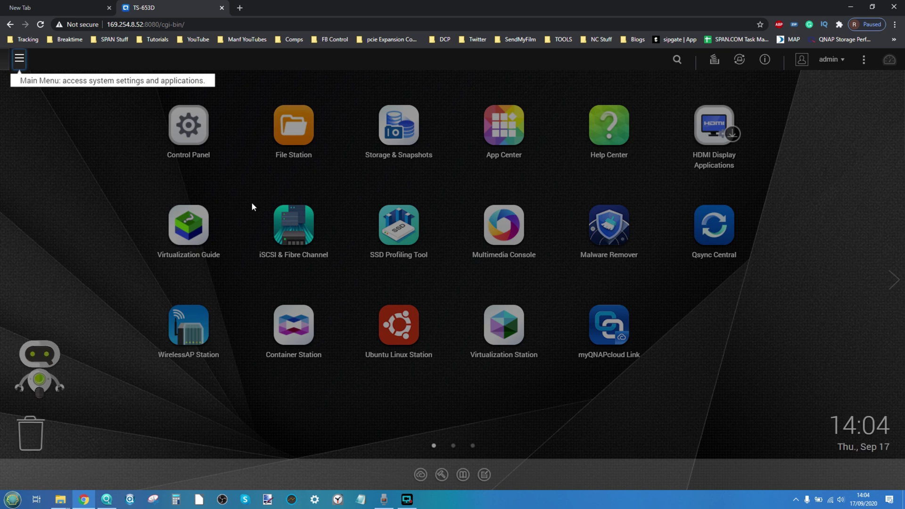
Step through and finish the QTS desktop introduction tour
{"action": "left_click", "coordinate": [122, 242]}
{"action": "left_click", "coordinate": [123, 242]}
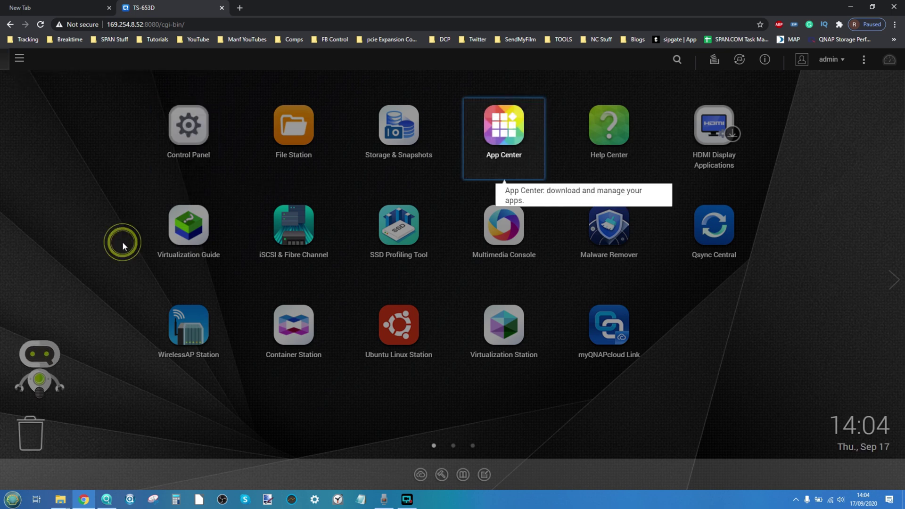
{"action": "left_click", "coordinate": [111, 243]}
{"action": "left_click", "coordinate": [111, 242]}
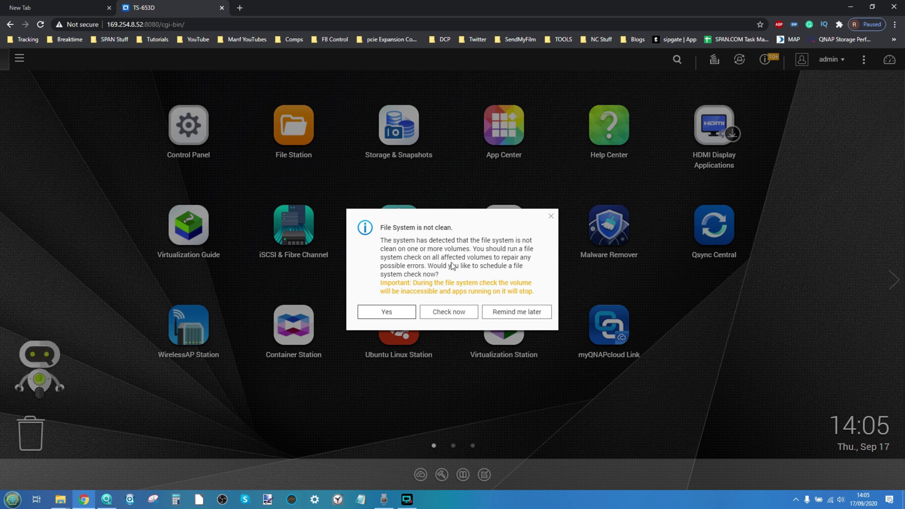
Dismiss the file-system warning, open Control Panel, and clear the DNS server warning
{"action": "left_click", "coordinate": [552, 218]}
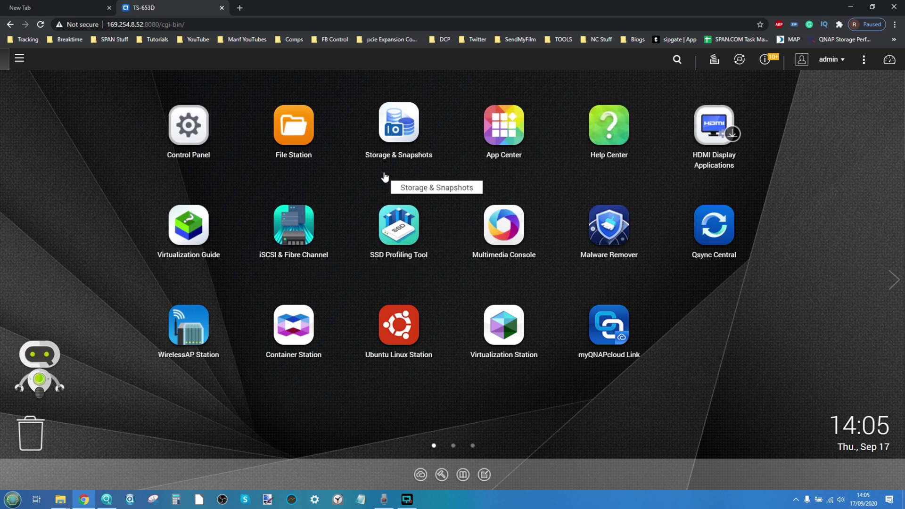
{"action": "left_click", "coordinate": [191, 129]}
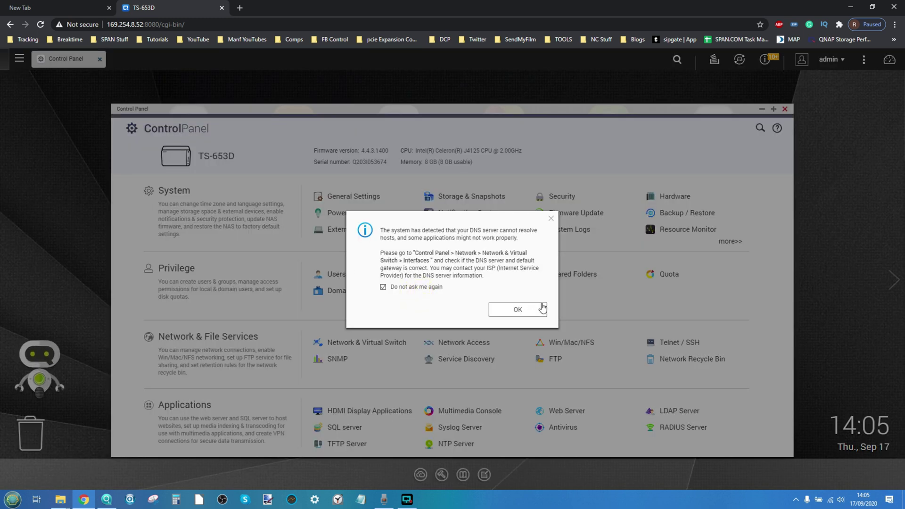
{"action": "left_click", "coordinate": [540, 304]}
Start creating a single user named videoedit and enter its password and confirmation
{"action": "left_click", "coordinate": [336, 274]}
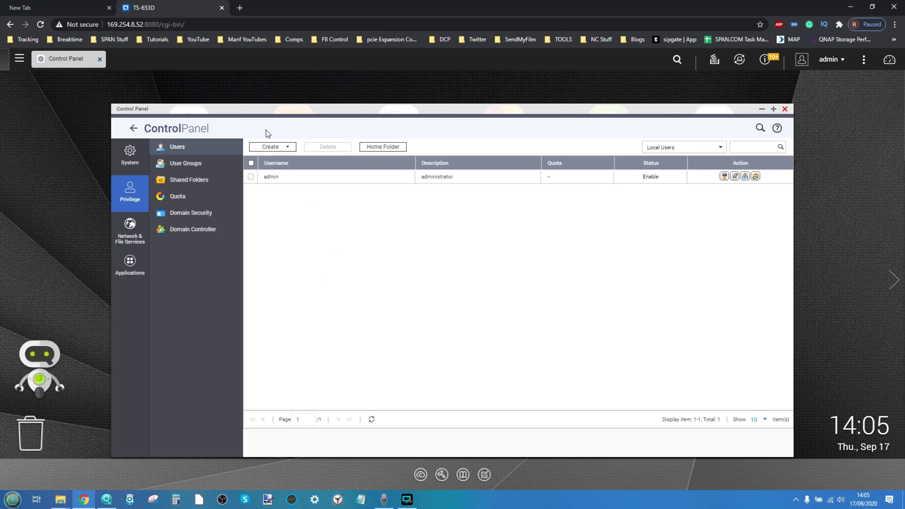
{"action": "left_click", "coordinate": [269, 146]}
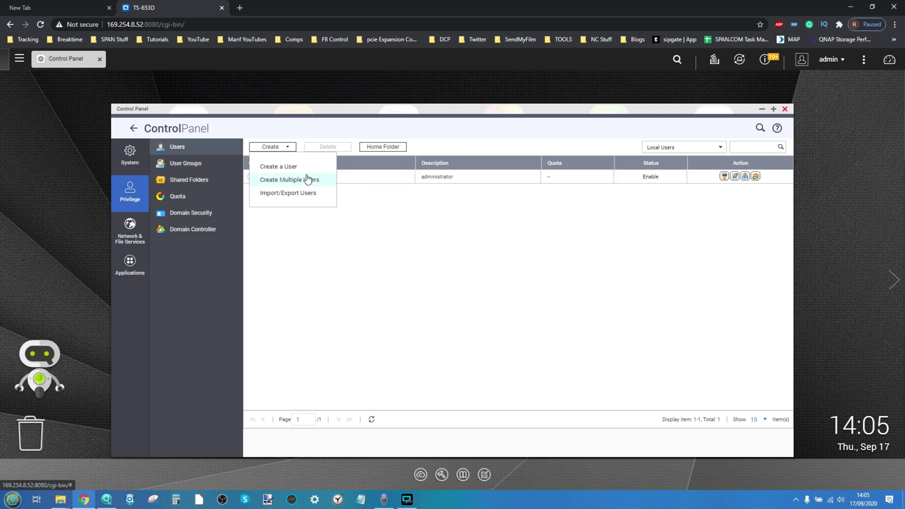
{"action": "left_click", "coordinate": [283, 166]}
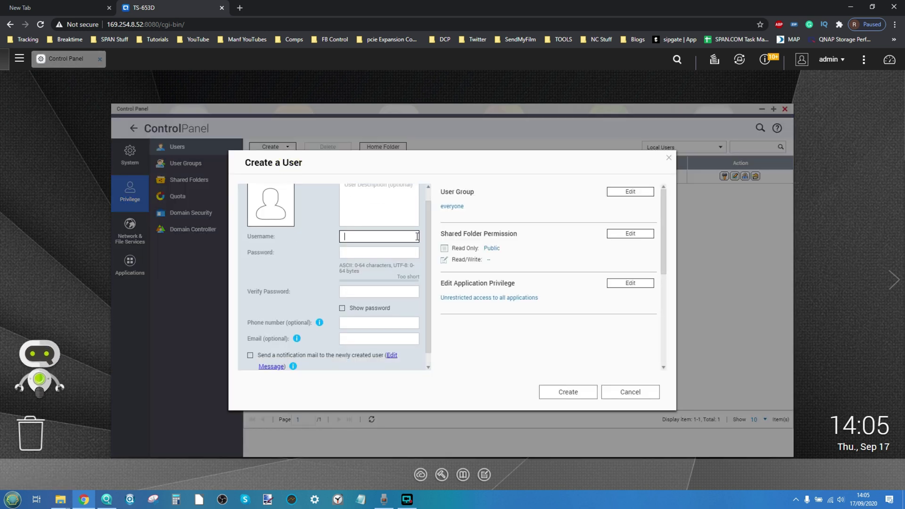
{"action": "type", "text": "v"}
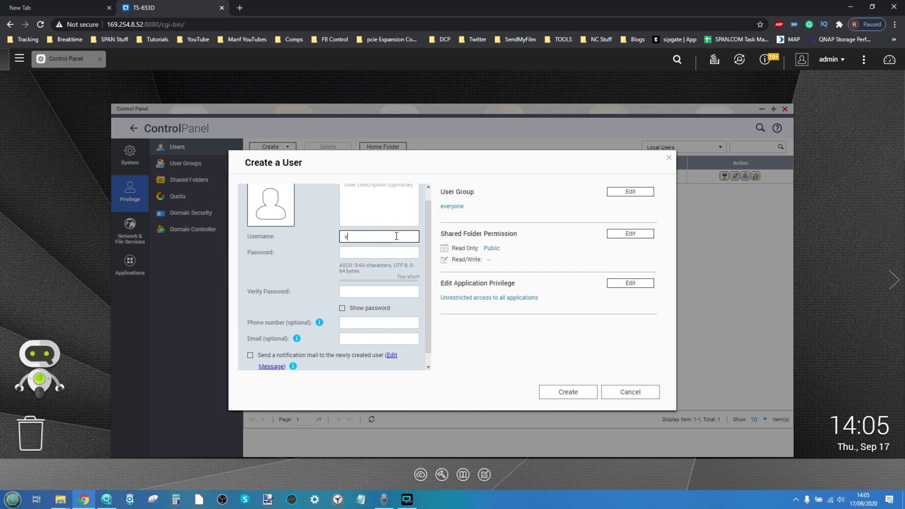
{"action": "type", "text": "ideoedit"}
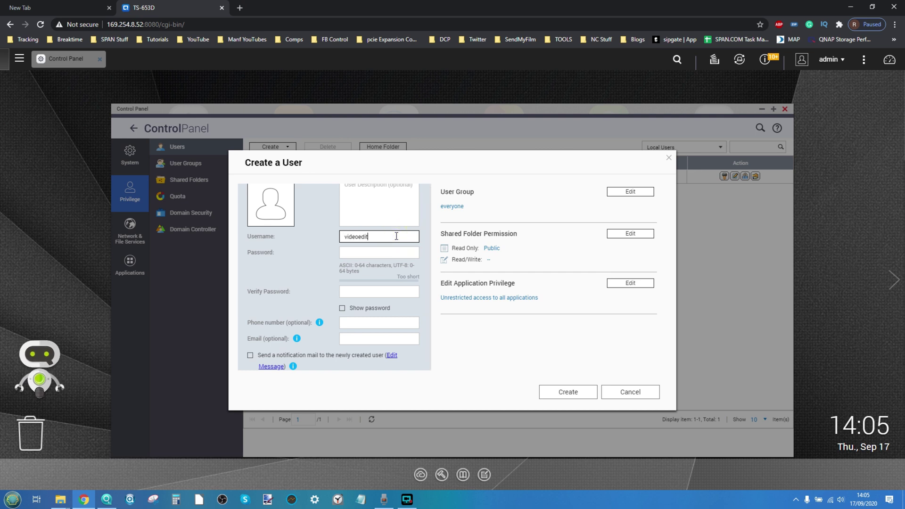
{"action": "left_click", "coordinate": [385, 253]}
{"action": "type", "text": "••"}
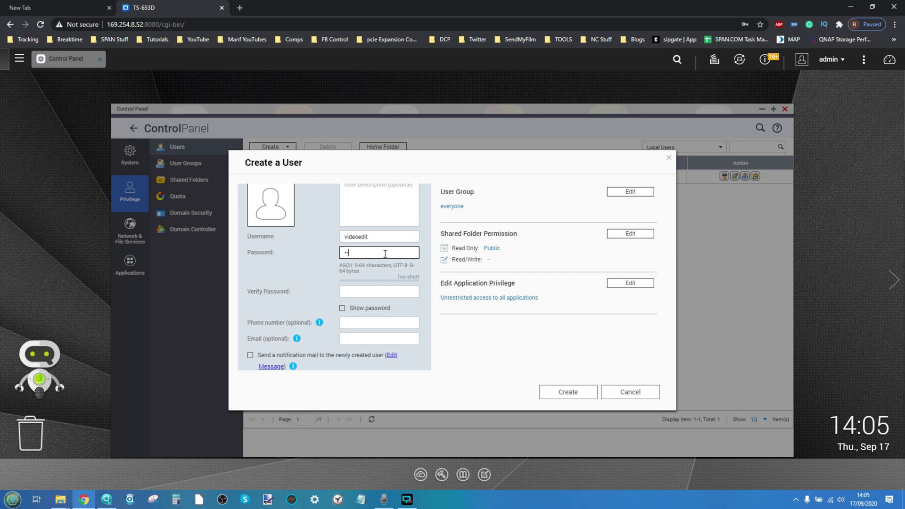
{"action": "left_click", "coordinate": [382, 291]}
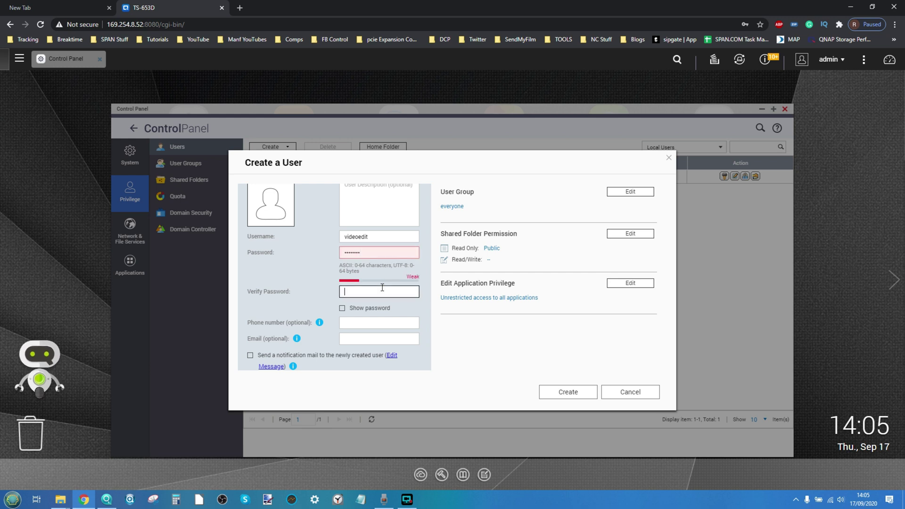
{"action": "type", "text": "••"}
Correct the password in both fields and create the videoedit user account
{"action": "left_click", "coordinate": [348, 253]}
{"action": "type", "text": "•"}
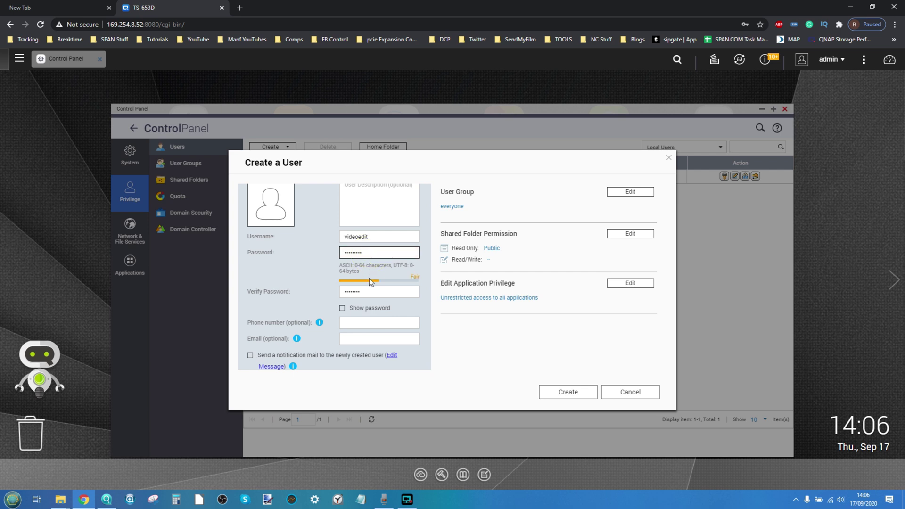
{"action": "left_click", "coordinate": [370, 291]}
{"action": "type", "text": "•"}
{"action": "left_click", "coordinate": [482, 338]}
{"action": "scroll", "coordinate": [345, 292], "scroll_direction": "down", "scroll_amount": 1}
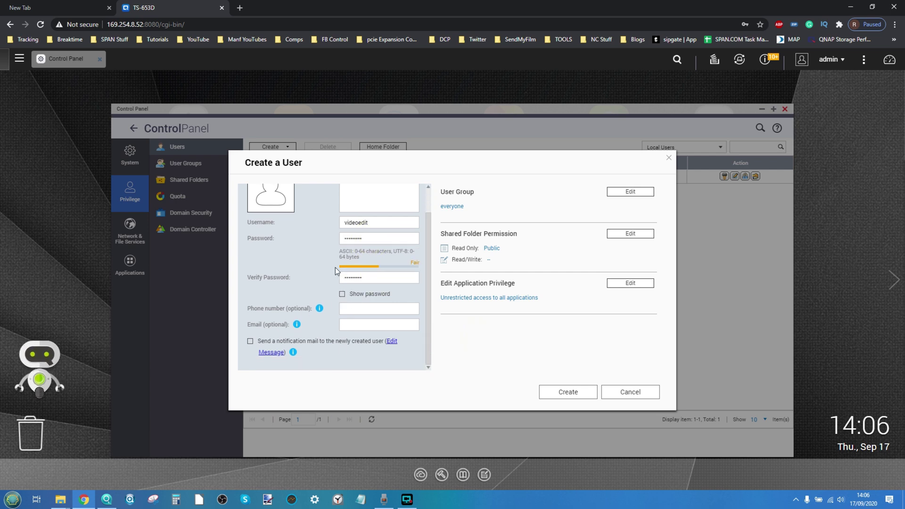
{"action": "scroll", "coordinate": [335, 267], "scroll_direction": "up", "scroll_amount": 1}
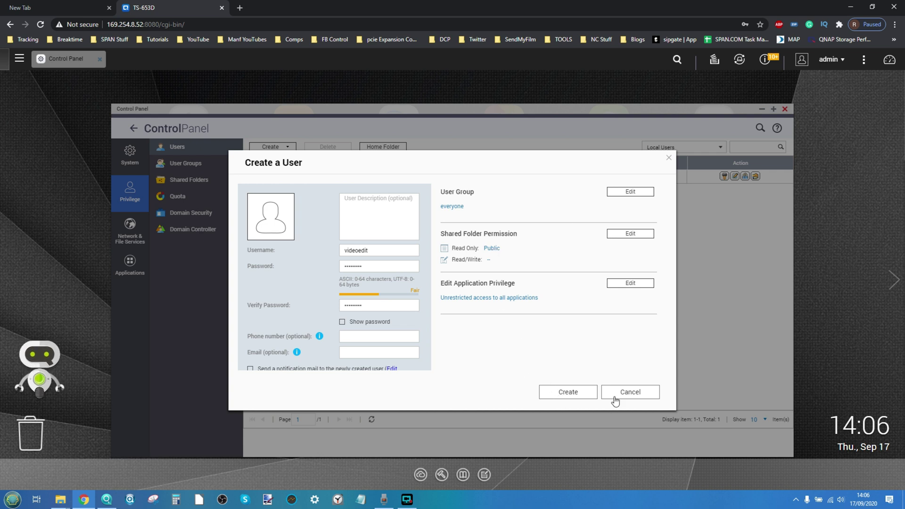
{"action": "left_click", "coordinate": [571, 391]}
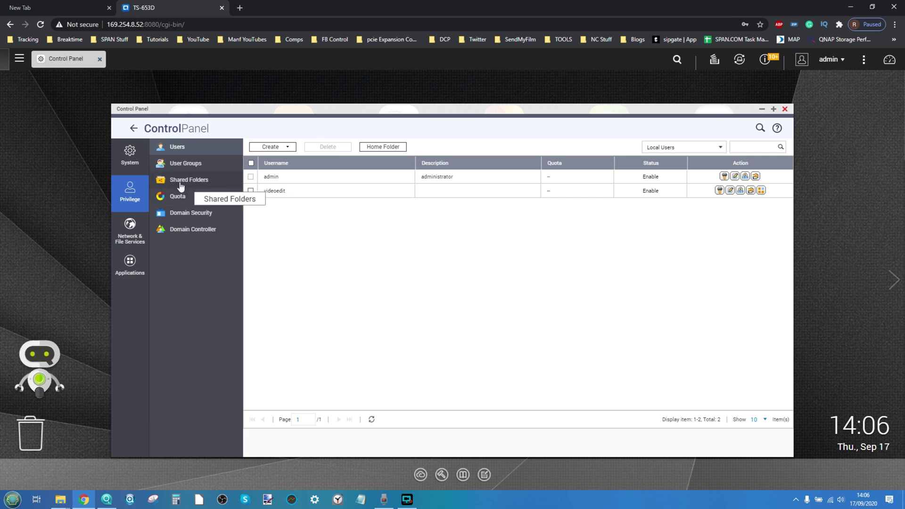
{"action": "left_click", "coordinate": [19, 59]}
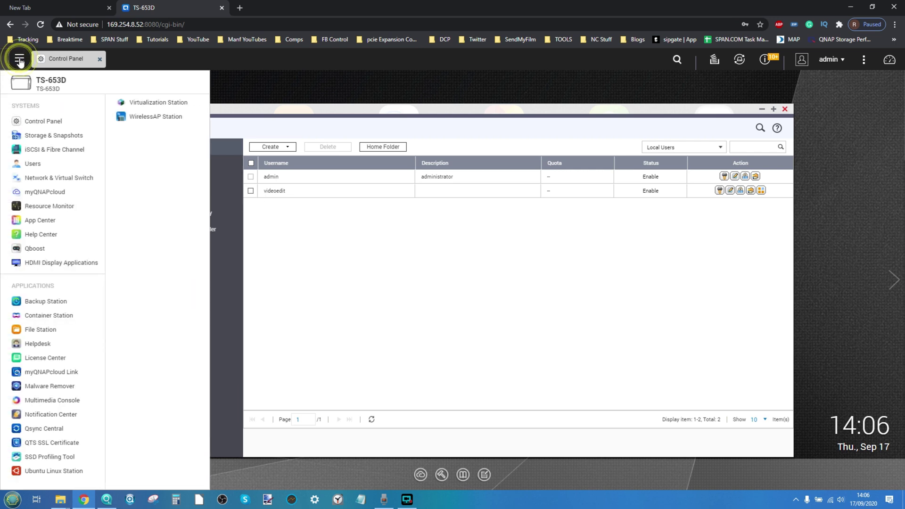
Open File Station without connection logging and start creating a new shared folder
{"action": "left_click", "coordinate": [40, 330]}
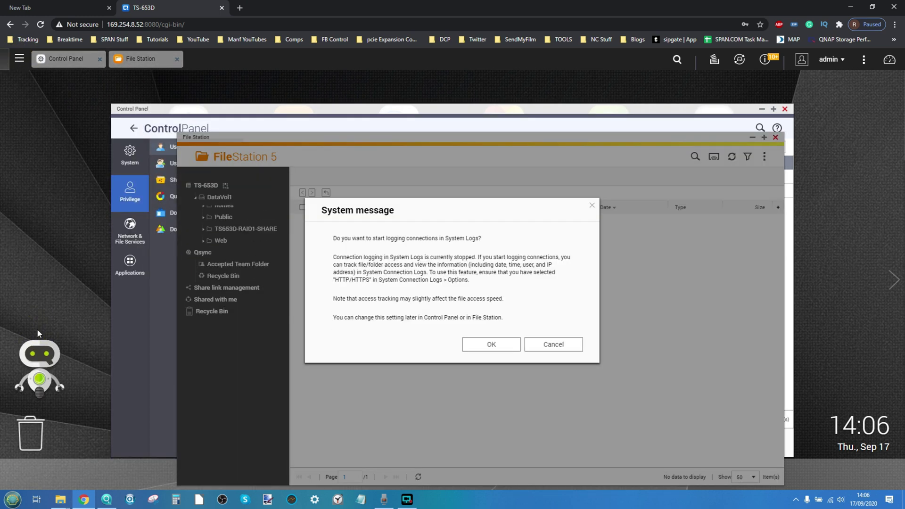
{"action": "left_click", "coordinate": [552, 343]}
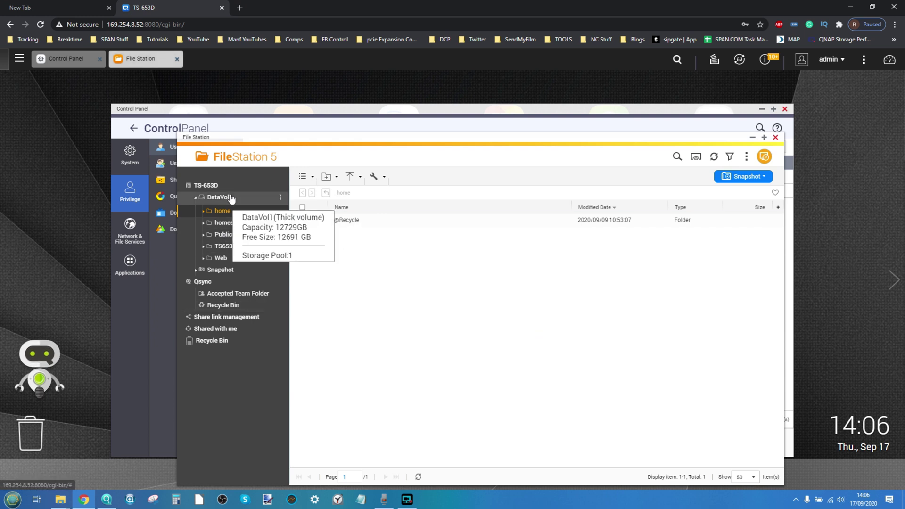
{"action": "left_click", "coordinate": [327, 176]}
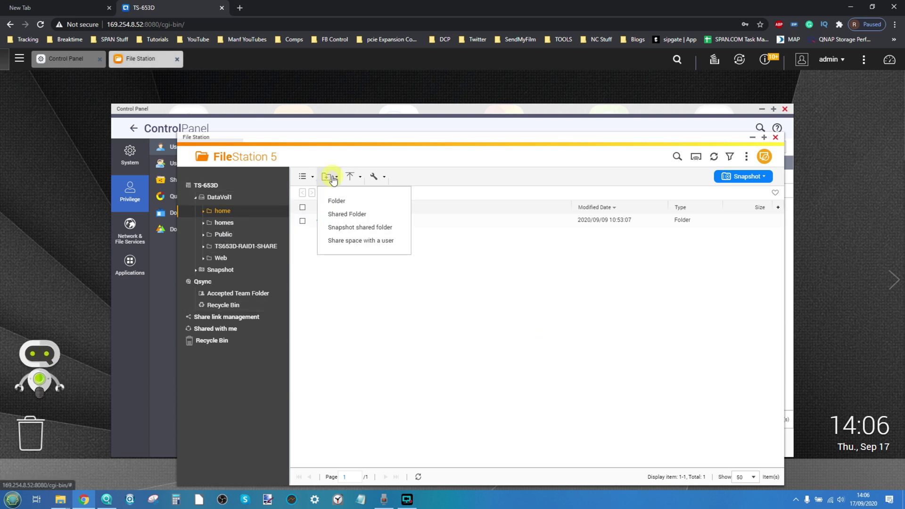
{"action": "left_click", "coordinate": [346, 214]}
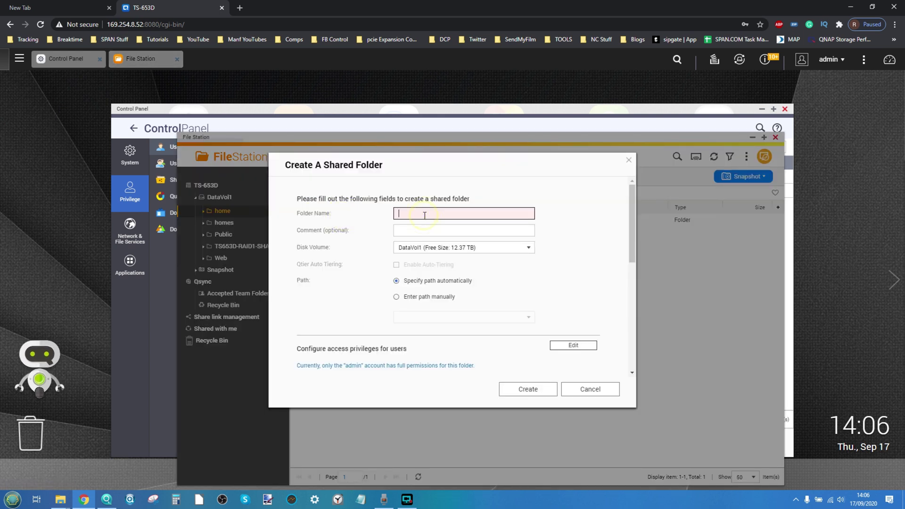
Name the new shared folder videoedit and place it on DataVol1
{"action": "type", "text": "videoedit"}
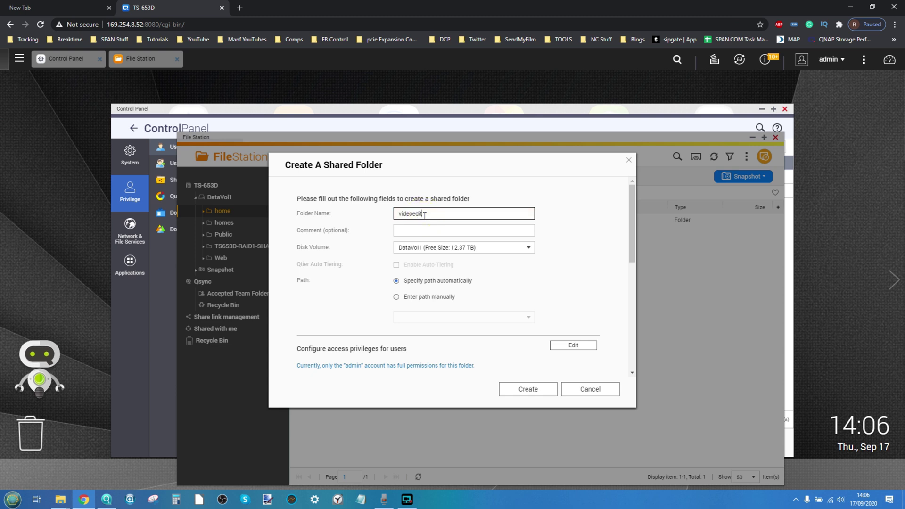
{"action": "left_click", "coordinate": [420, 229]}
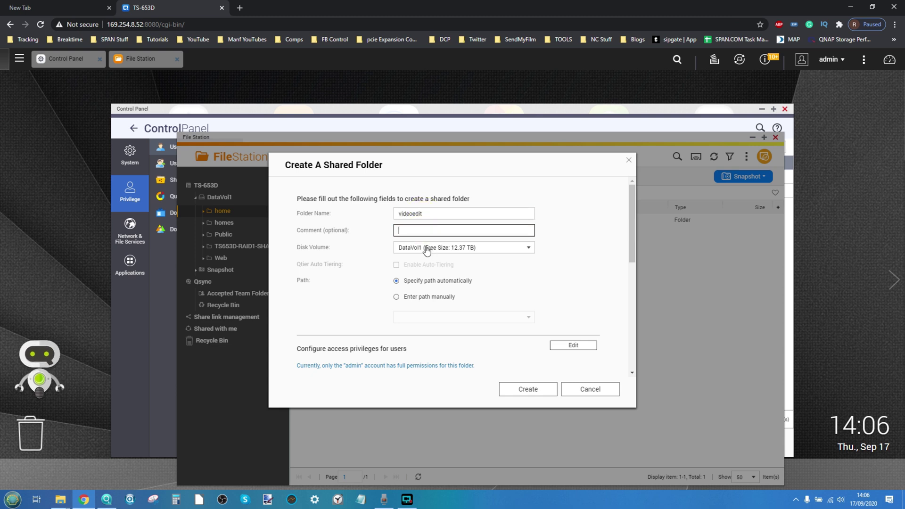
{"action": "left_click", "coordinate": [428, 249]}
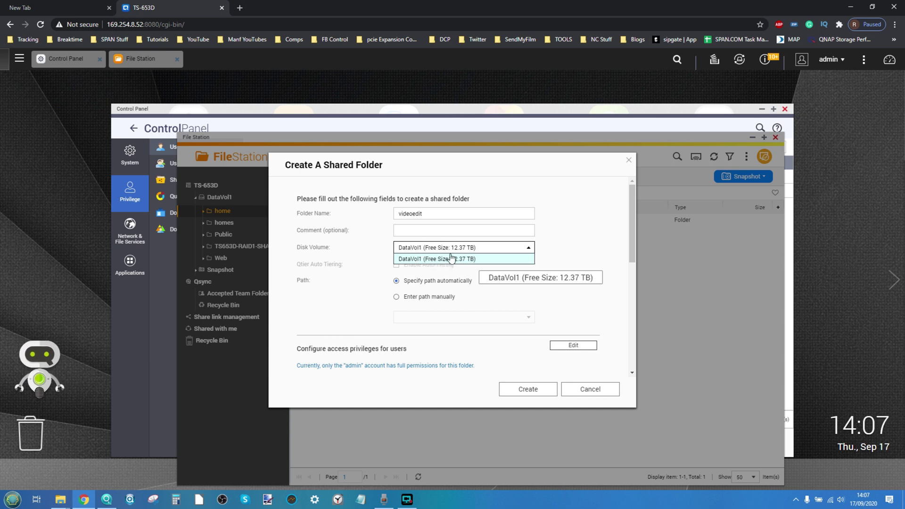
{"action": "left_click", "coordinate": [451, 258]}
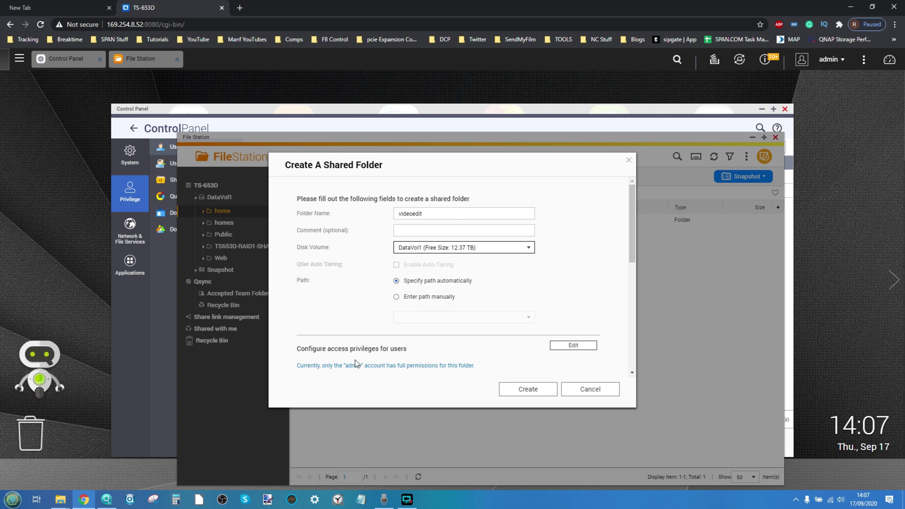
Give the videoedit user read/write access, create the folder, and open it
{"action": "left_click", "coordinate": [563, 348]}
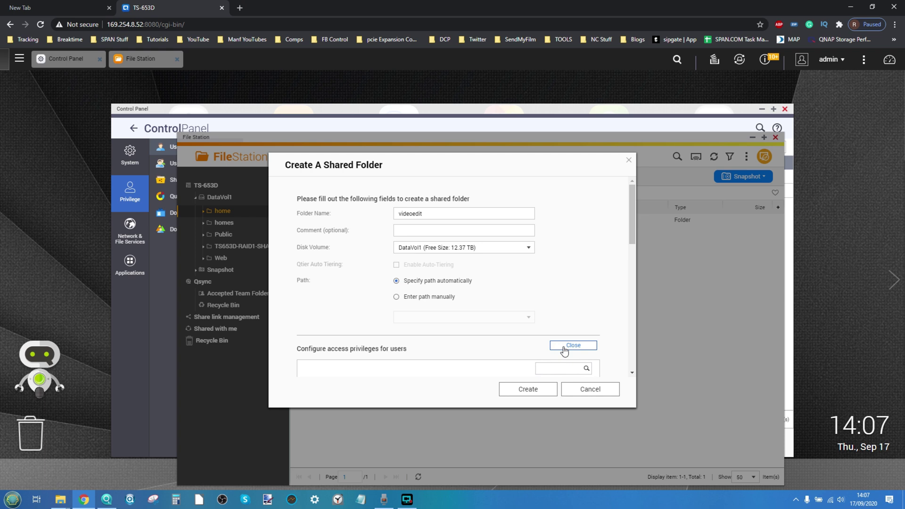
{"action": "scroll", "coordinate": [459, 273], "scroll_direction": "down", "scroll_amount": 2}
{"action": "scroll", "coordinate": [459, 269], "scroll_direction": "down", "scroll_amount": 2}
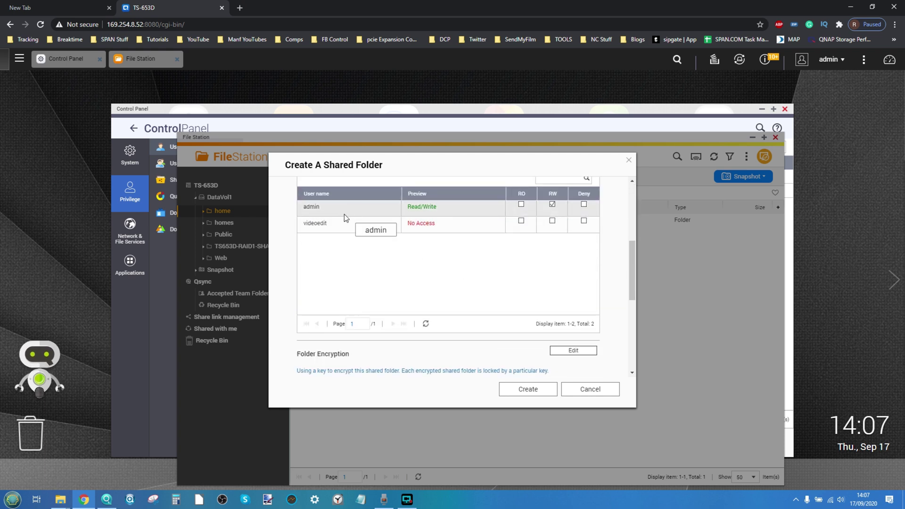
{"action": "left_click", "coordinate": [551, 221]}
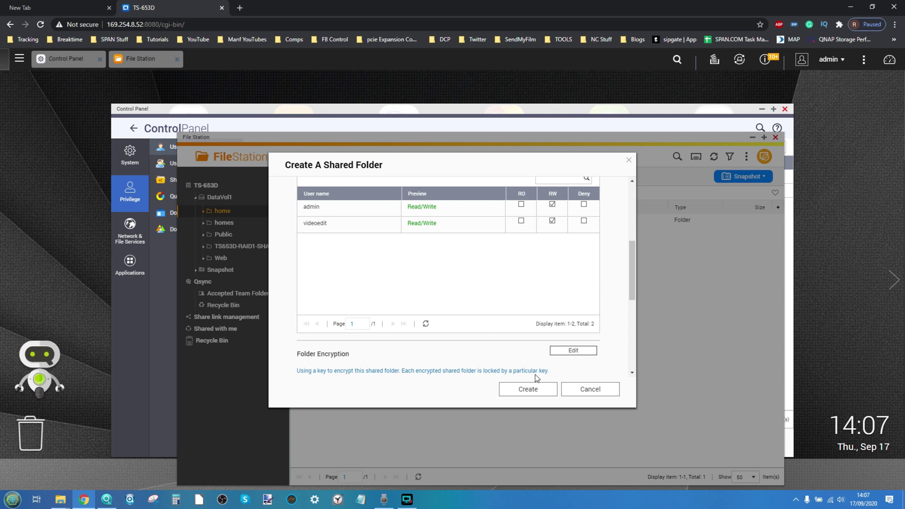
{"action": "left_click", "coordinate": [529, 389]}
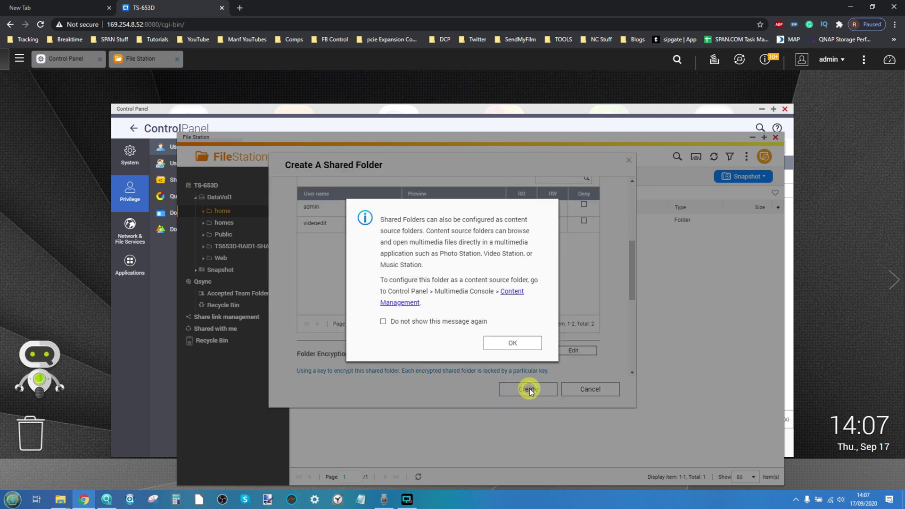
{"action": "left_click", "coordinate": [509, 343]}
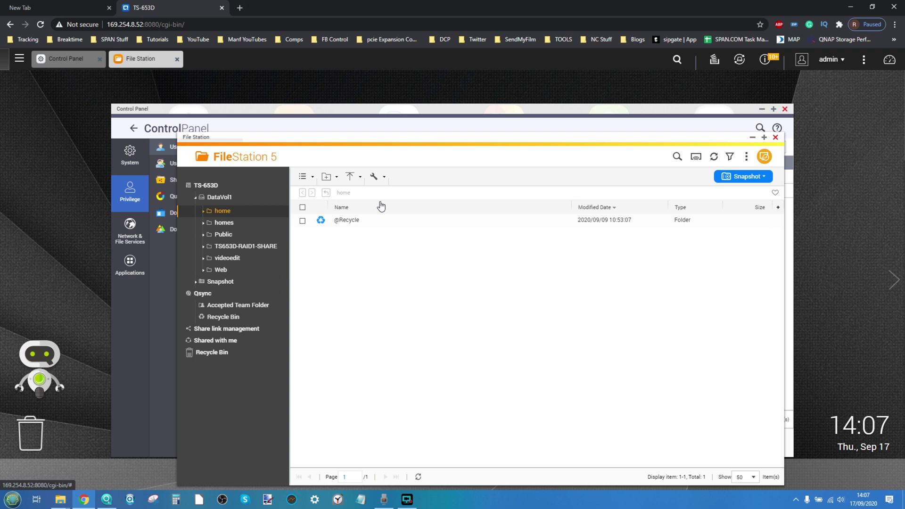
{"action": "left_click", "coordinate": [236, 262]}
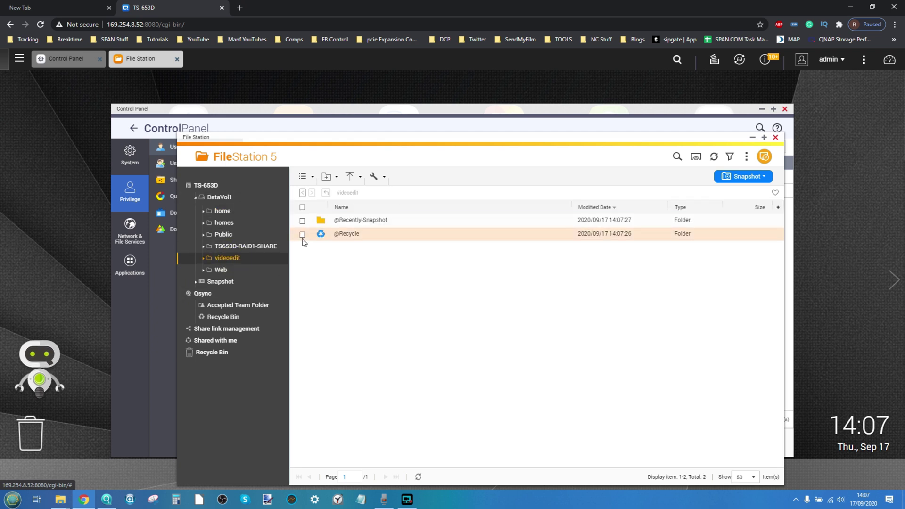
Close File Station and Control Panel, returning to the QTS app desktop
{"action": "left_click", "coordinate": [774, 138]}
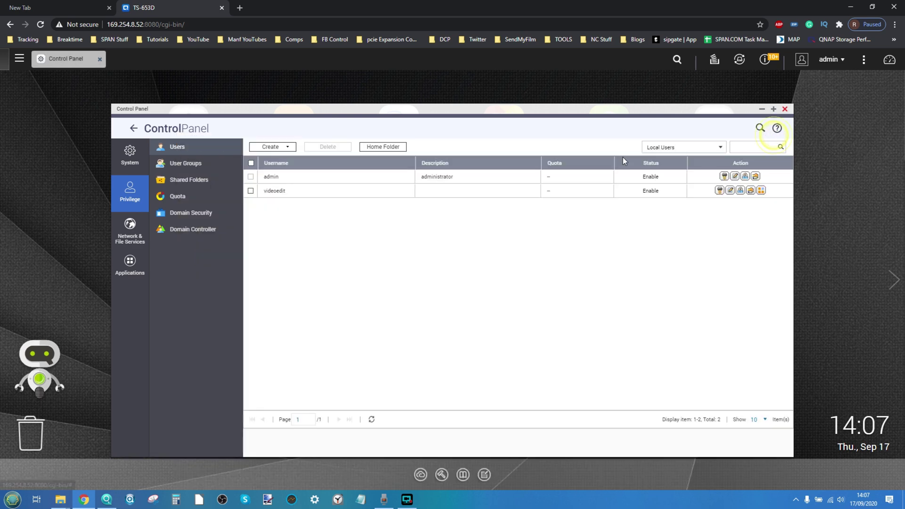
{"action": "left_click", "coordinate": [785, 109]}
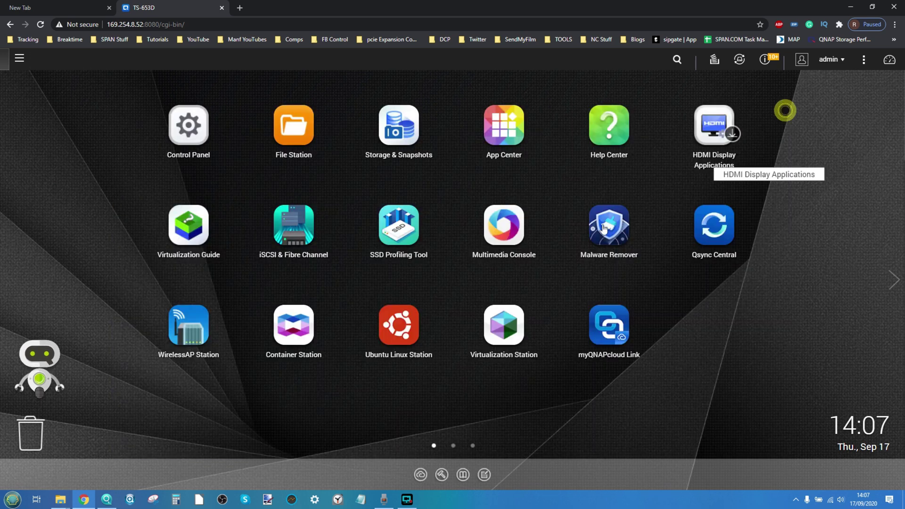
{"action": "left_click", "coordinate": [107, 499]}
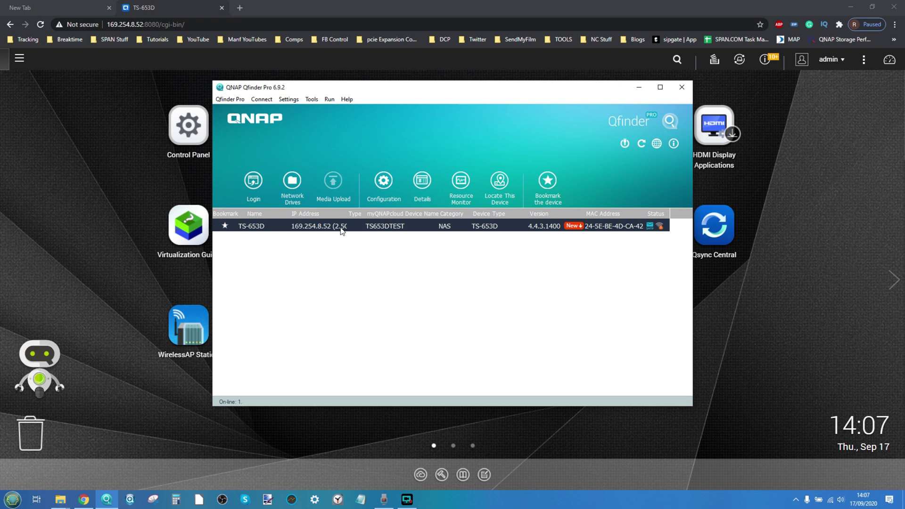
{"action": "left_click", "coordinate": [132, 184]}
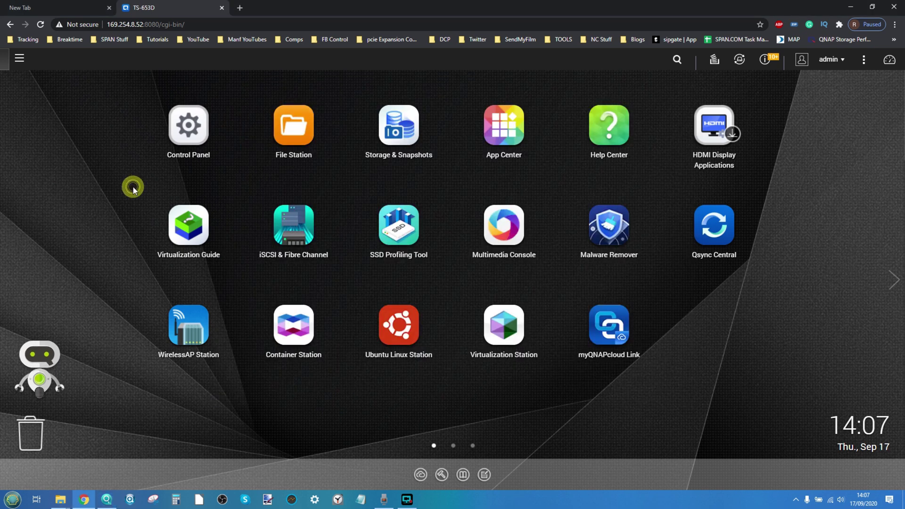
Reopen File Station on the home folder, open and minimize This PC, then bring up Qfinder Pro
{"action": "left_click", "coordinate": [282, 135]}
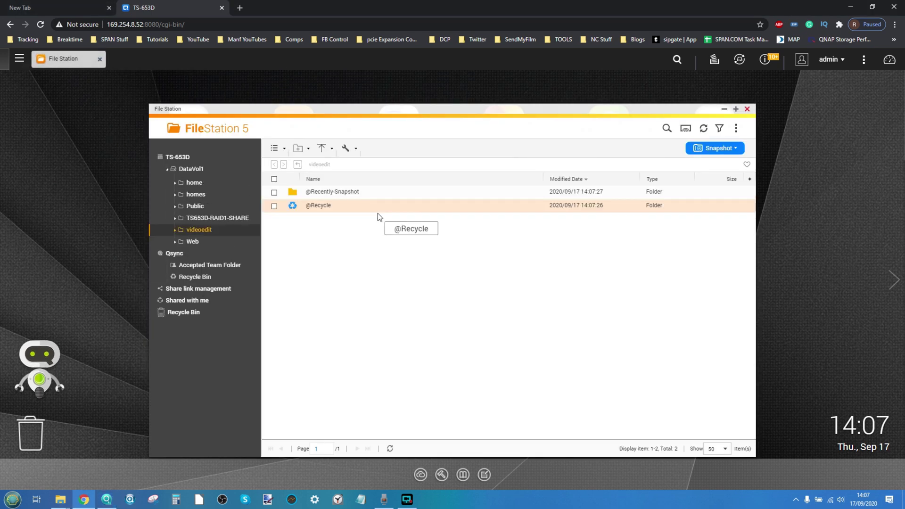
{"action": "left_click", "coordinate": [212, 185]}
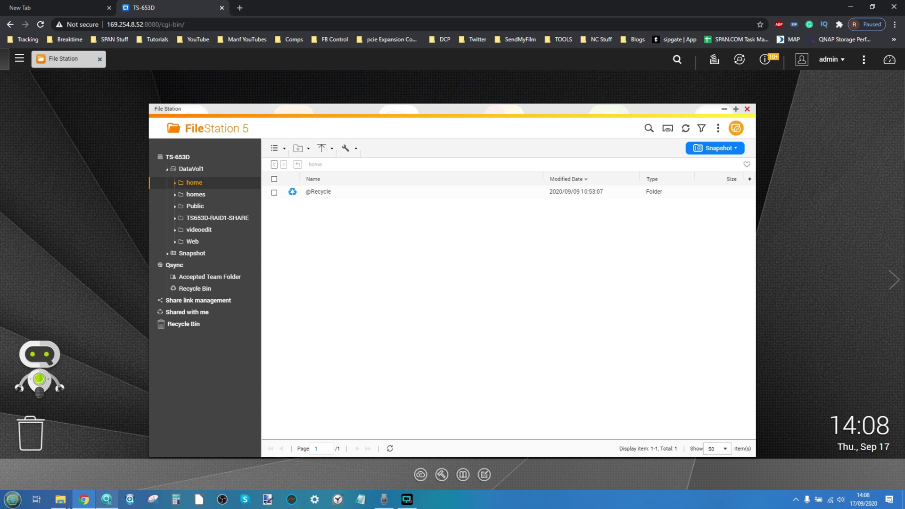
{"action": "left_click", "coordinate": [13, 499]}
{"action": "left_click_drag", "start_coordinate": [152, 284], "coordinate": [155, 282]}
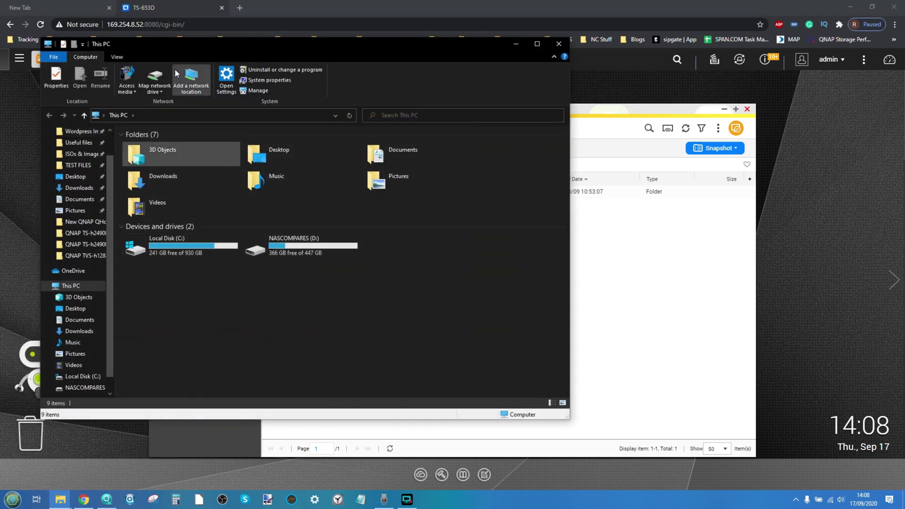
{"action": "left_click_drag", "start_coordinate": [201, 49], "coordinate": [326, 102]}
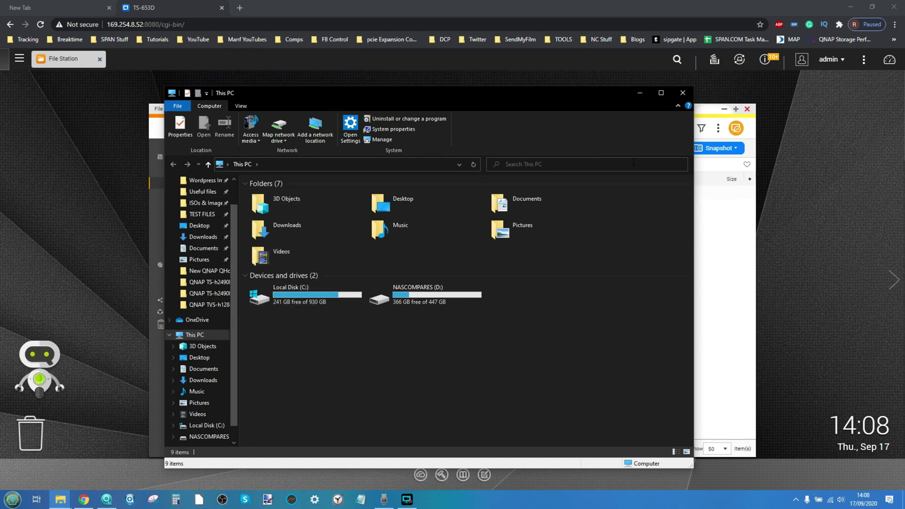
{"action": "left_click", "coordinate": [639, 93]}
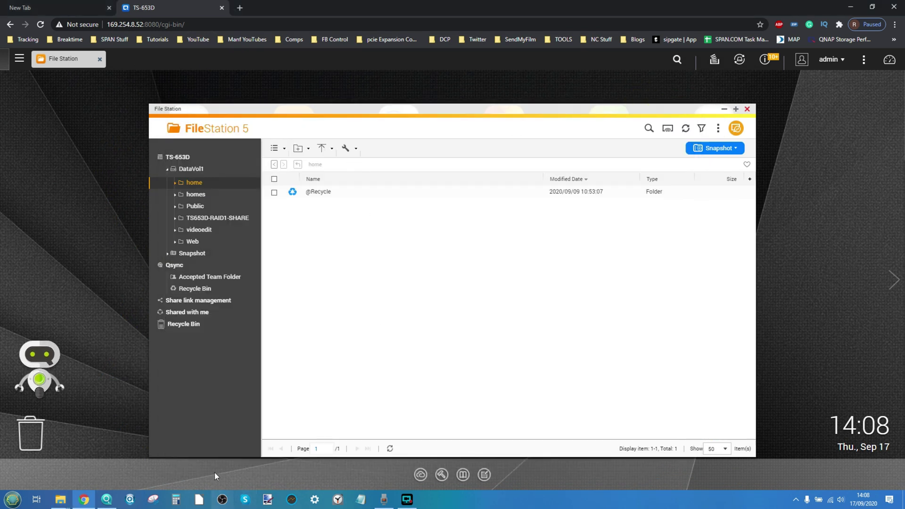
{"action": "left_click", "coordinate": [106, 499]}
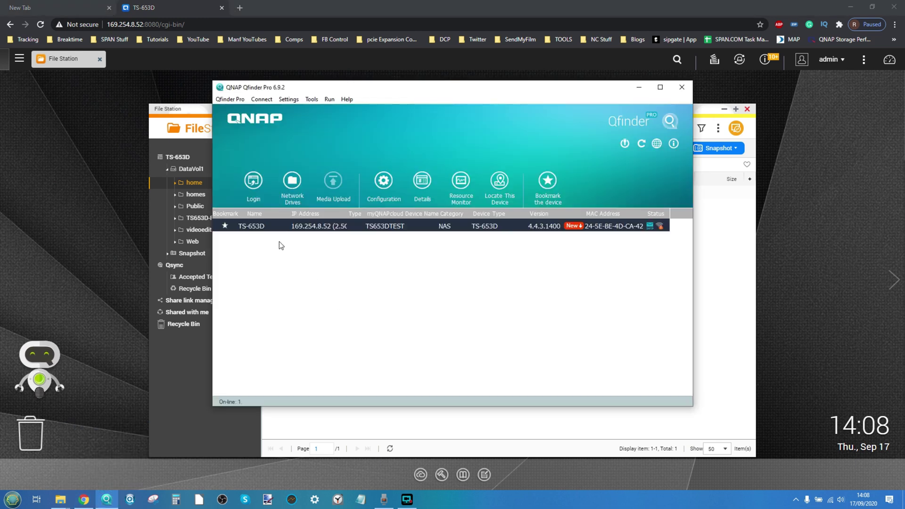
Map the TS-653D's videoedit share as network drive Q: after signing in to the NAS
{"action": "right_click", "coordinate": [289, 228]}
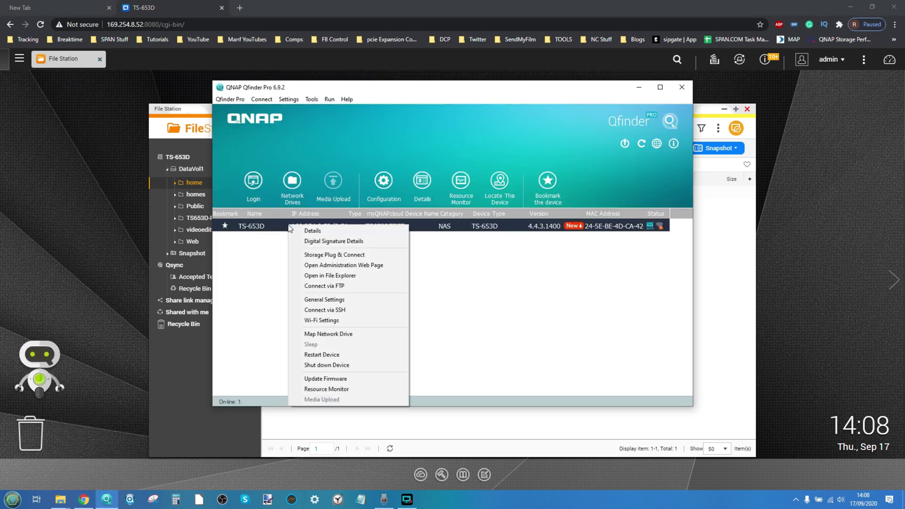
{"action": "left_click", "coordinate": [335, 335]}
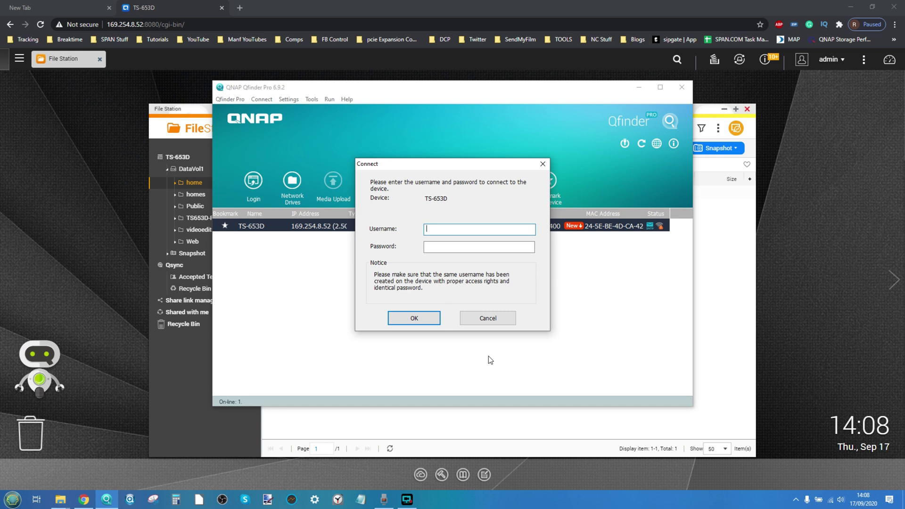
{"action": "type", "text": "ad"}
{"action": "key", "text": "BackSpace"}
{"action": "left_click", "coordinate": [414, 317]}
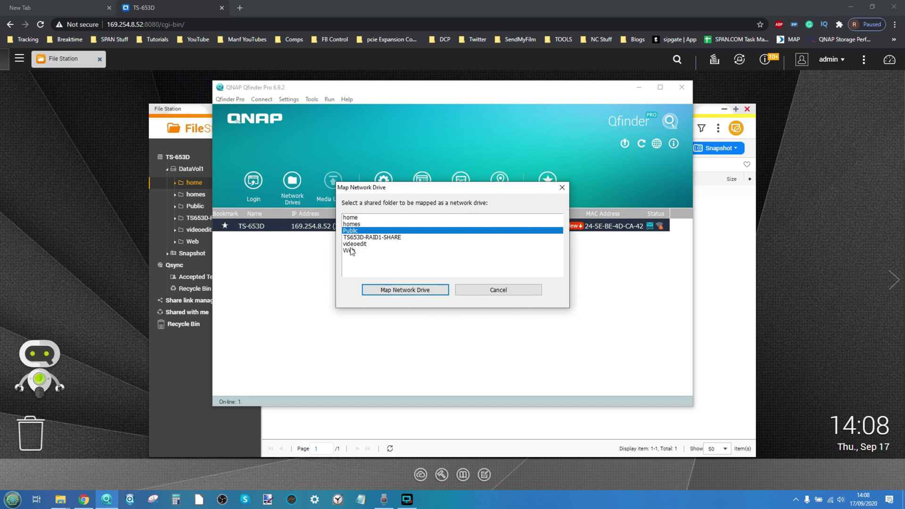
{"action": "left_click", "coordinate": [358, 245]}
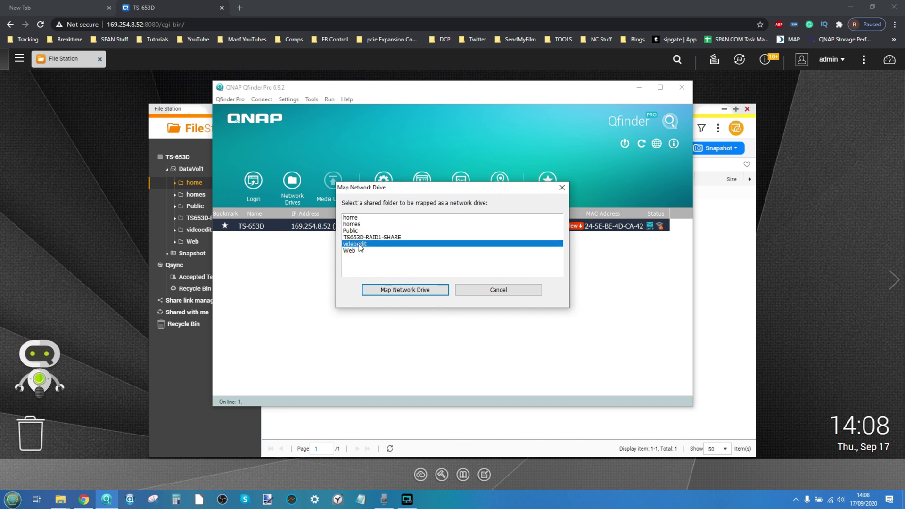
{"action": "left_click", "coordinate": [395, 288]}
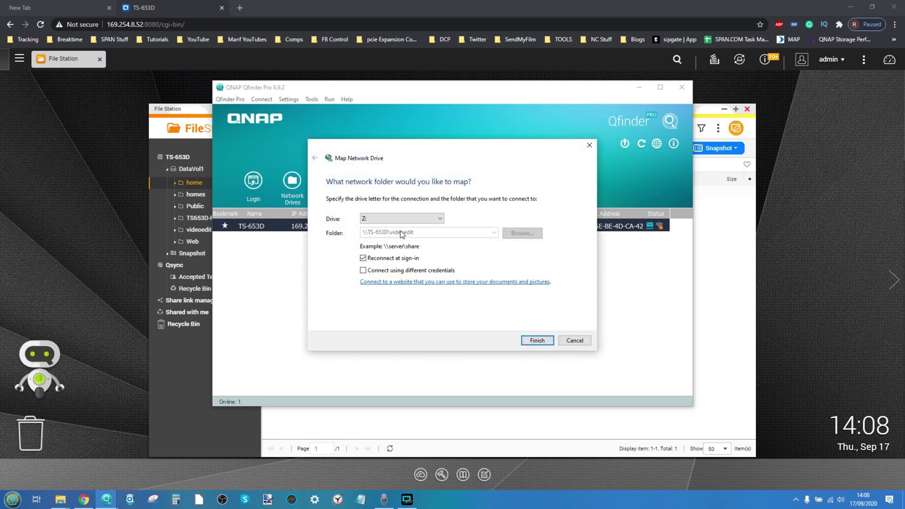
{"action": "left_click", "coordinate": [401, 218]}
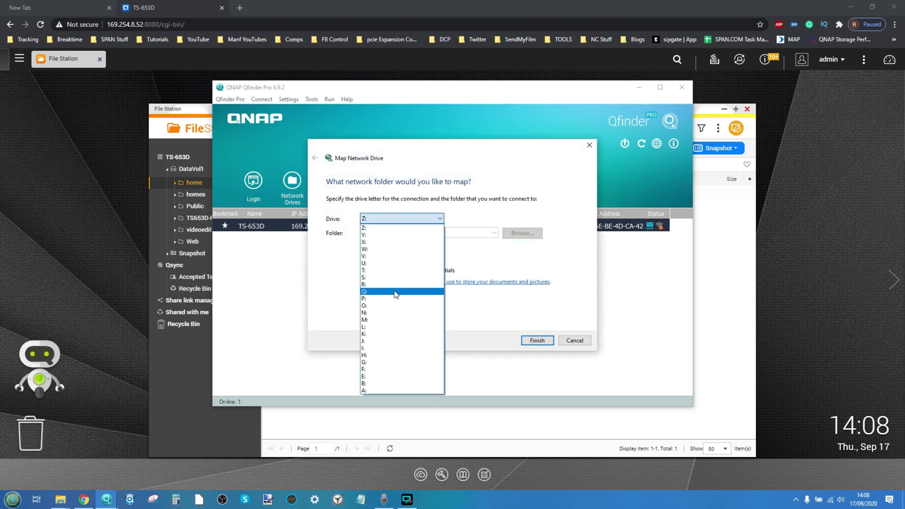
{"action": "left_click", "coordinate": [381, 292]}
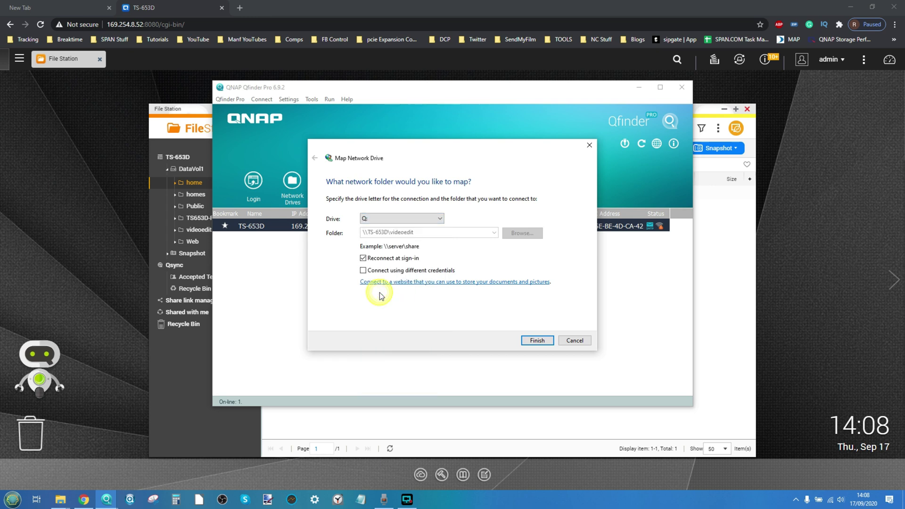
{"action": "left_click", "coordinate": [529, 339]}
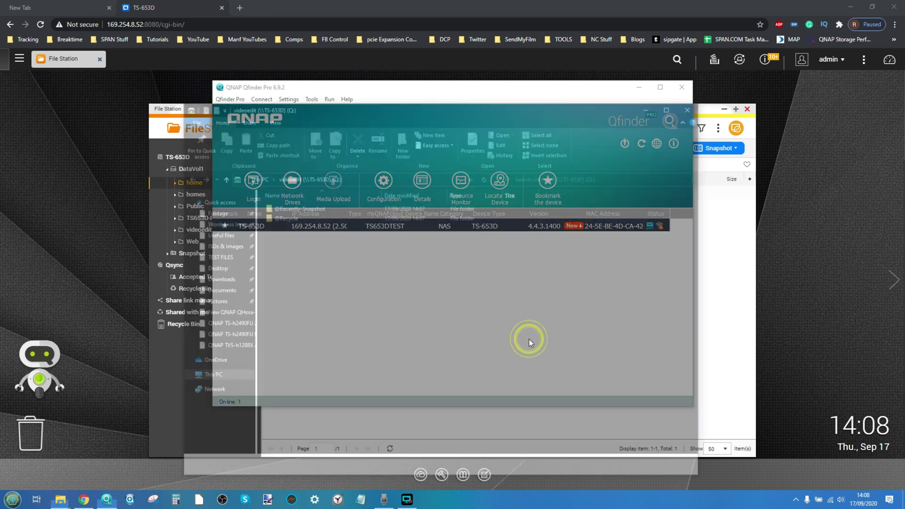
Show This PC and arrange Explorer right and File Station left
{"action": "left_click", "coordinate": [260, 177]}
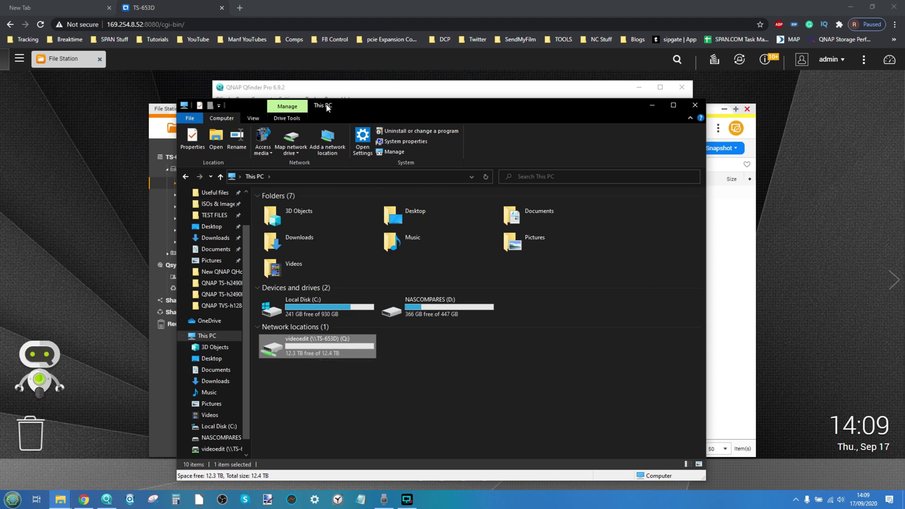
{"action": "left_click_drag", "start_coordinate": [349, 101], "coordinate": [514, 101]}
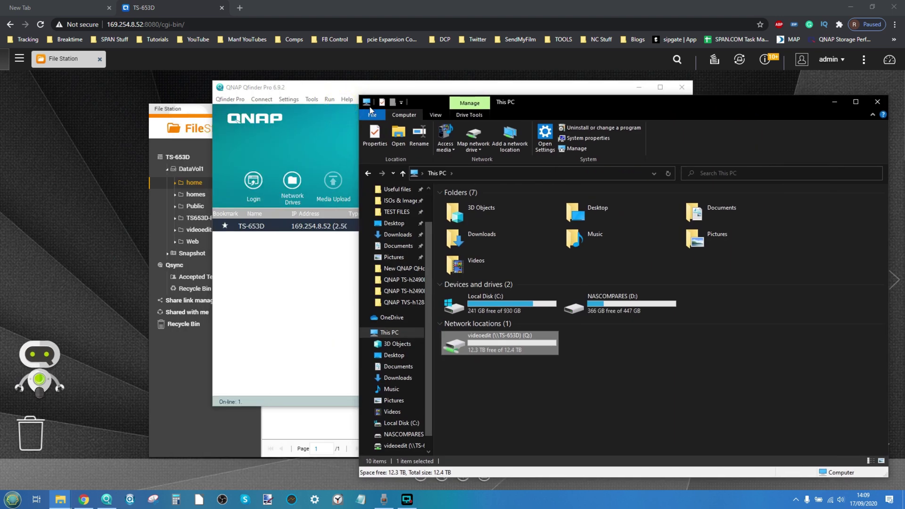
{"action": "left_click", "coordinate": [196, 109]}
{"action": "left_click_drag", "start_coordinate": [195, 110], "coordinate": [58, 102]}
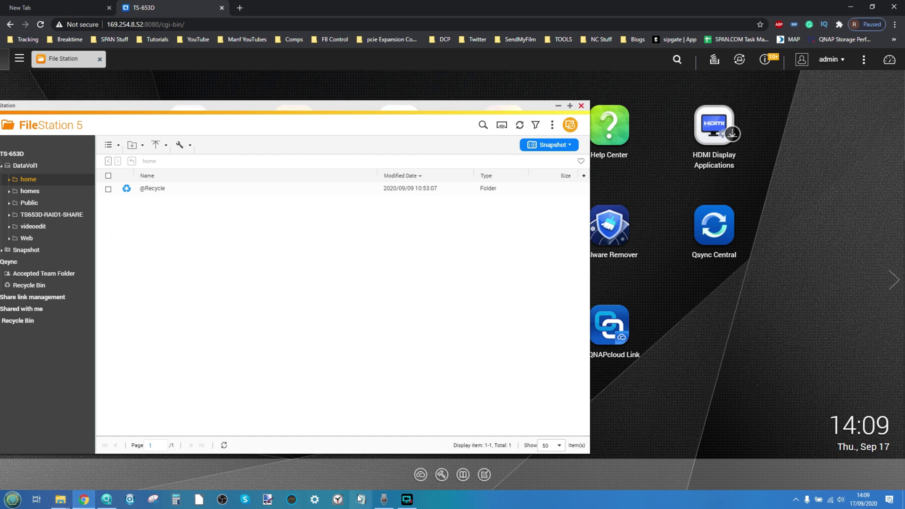
Open the videoedit (Q:) drive in File Explorer, then switch back to File Station
{"action": "left_click", "coordinate": [61, 499]}
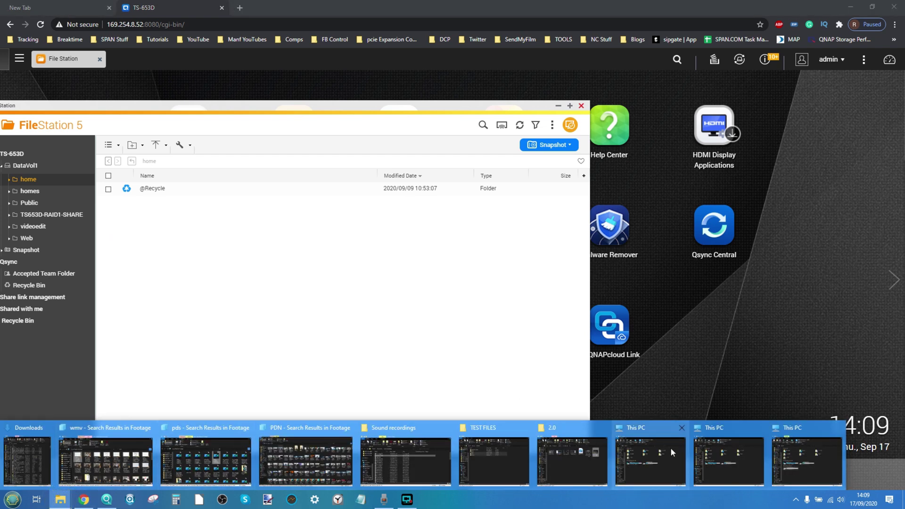
{"action": "left_click", "coordinate": [816, 444]}
{"action": "right_click", "coordinate": [419, 332]}
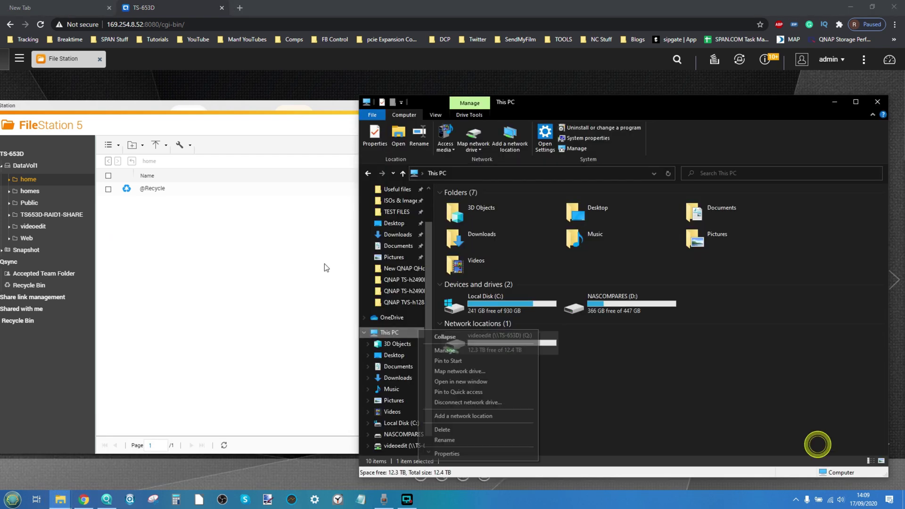
{"action": "double_click", "coordinate": [545, 336]}
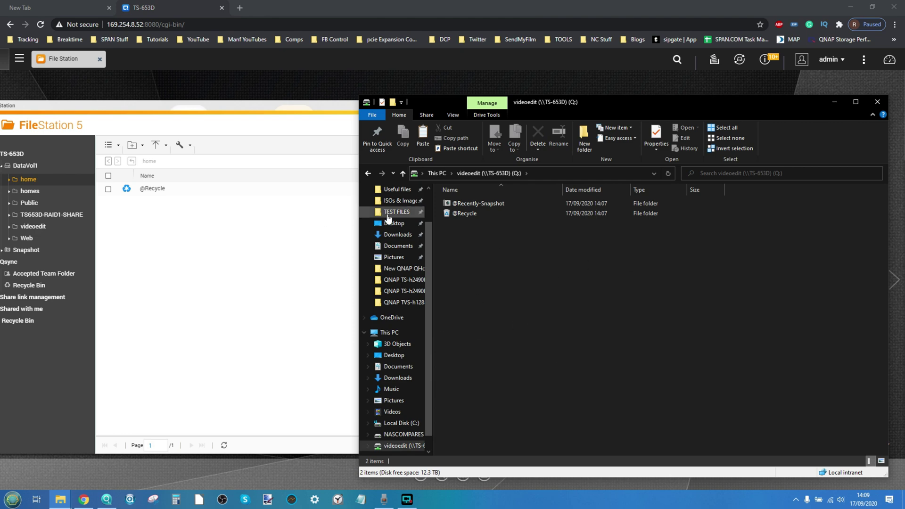
{"action": "left_click", "coordinate": [189, 261]}
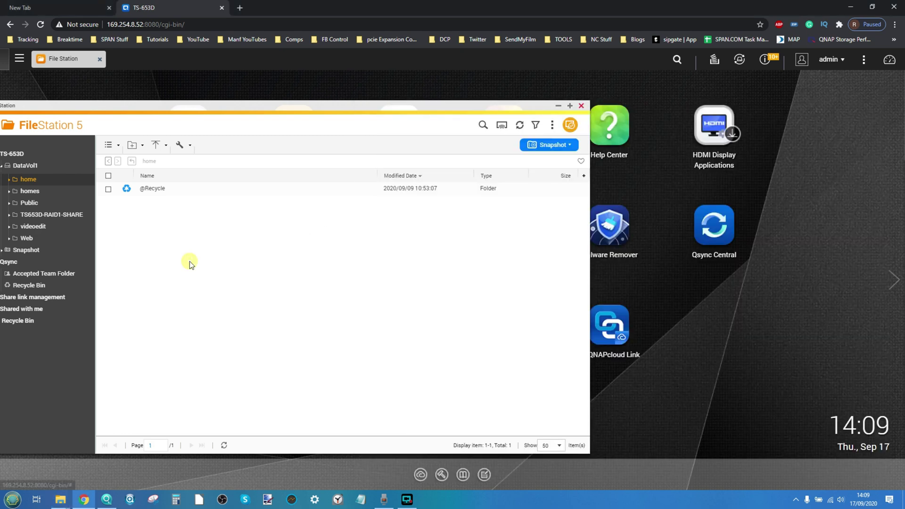
{"action": "left_click", "coordinate": [36, 204]}
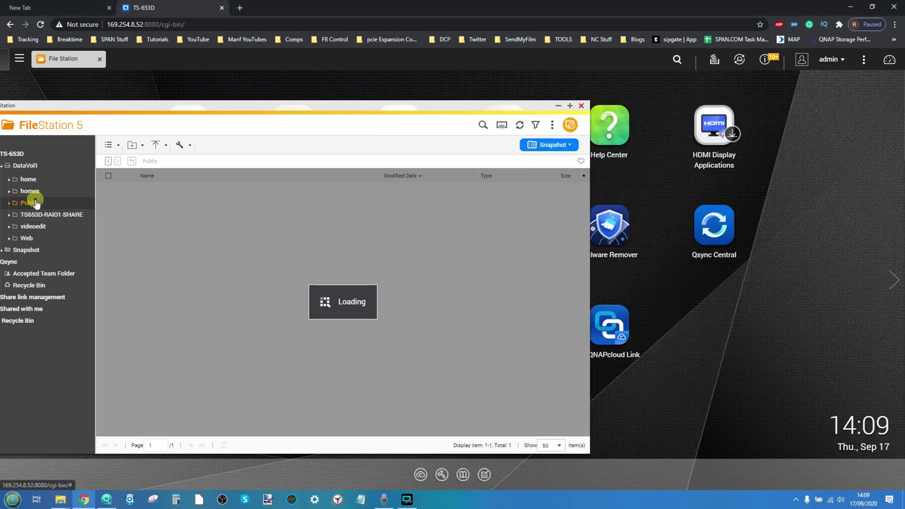
{"action": "left_click", "coordinate": [51, 215]}
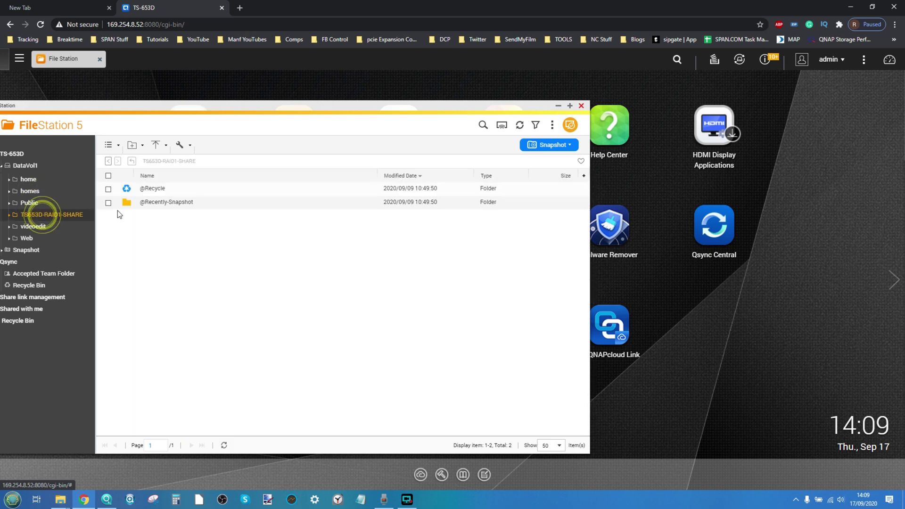
{"action": "left_click", "coordinate": [28, 227]}
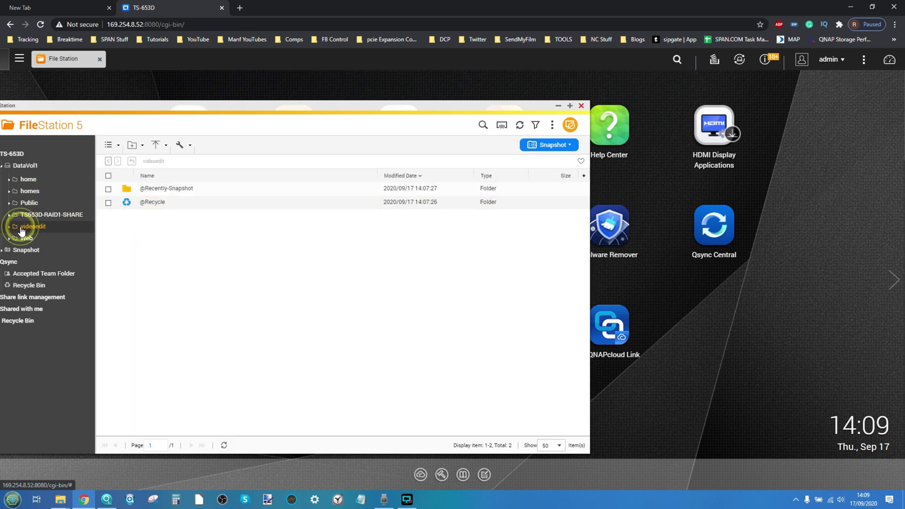
{"action": "left_click", "coordinate": [28, 183]}
{"action": "left_click", "coordinate": [28, 189]}
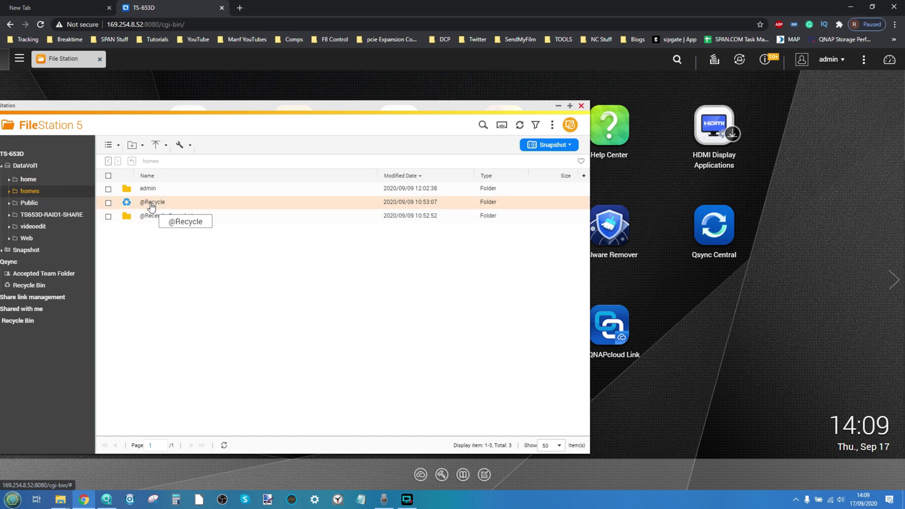
{"action": "left_click", "coordinate": [157, 188]}
{"action": "double_click", "coordinate": [157, 188]}
{"action": "double_click", "coordinate": [157, 188]}
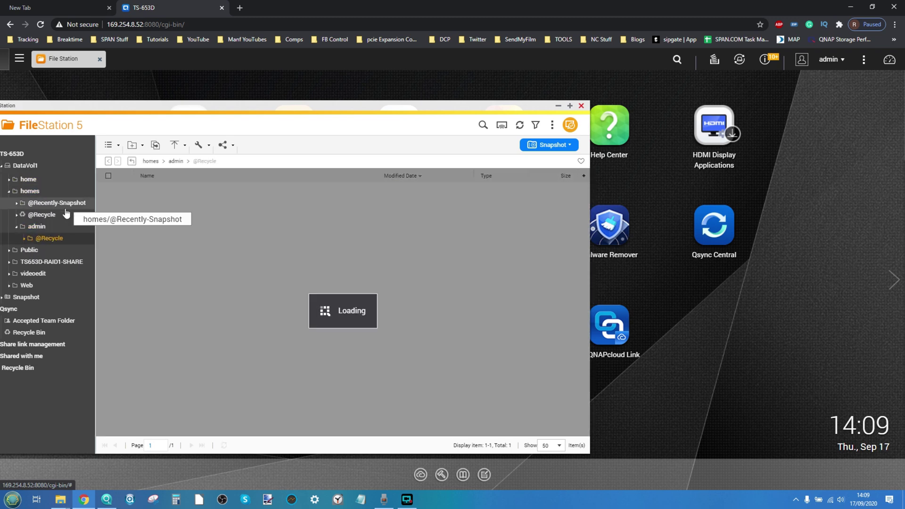
Explore the Web share's nested MSEdge_Win10 folders, then return to the Web folder
{"action": "left_click", "coordinate": [41, 250]}
{"action": "left_click", "coordinate": [33, 261]}
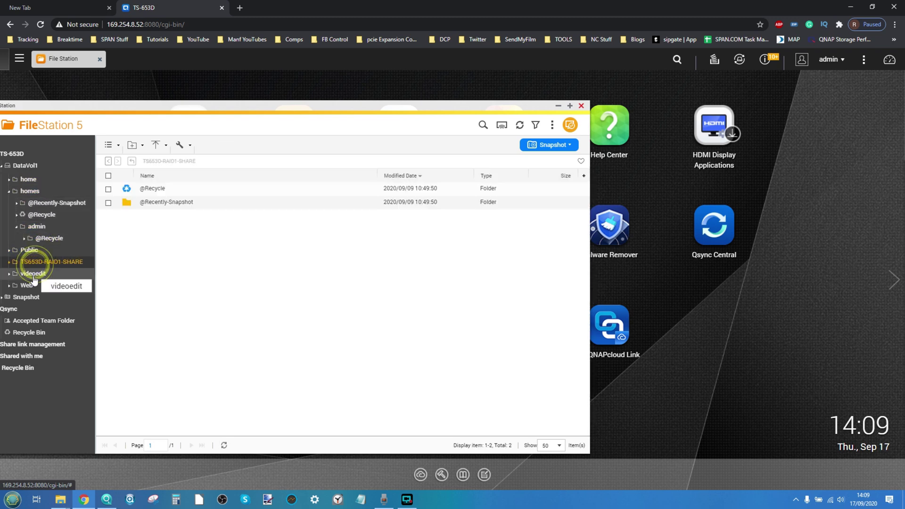
{"action": "left_click", "coordinate": [33, 275]}
{"action": "left_click", "coordinate": [26, 285]}
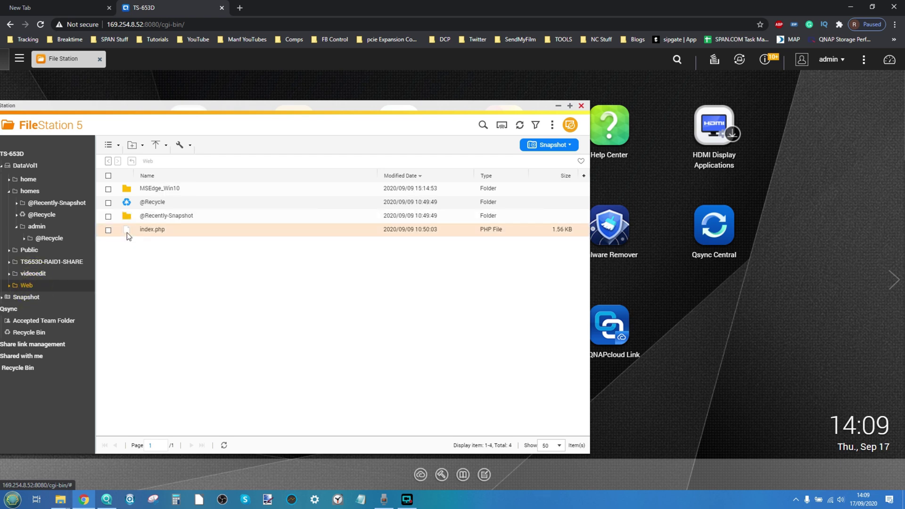
{"action": "double_click", "coordinate": [164, 189]}
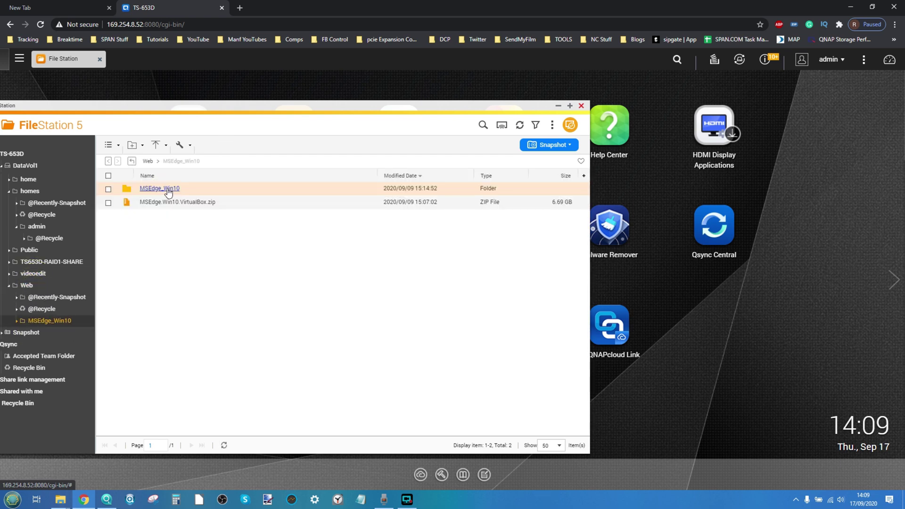
{"action": "double_click", "coordinate": [167, 188]}
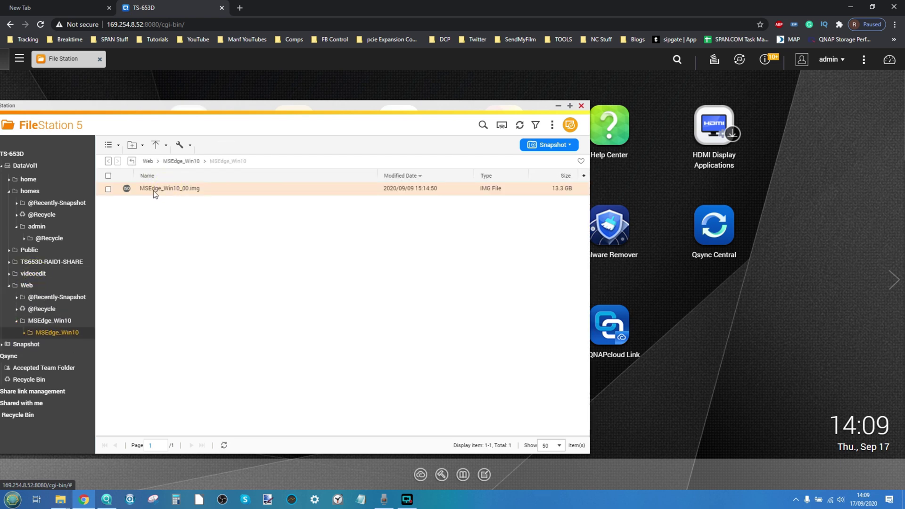
{"action": "right_click", "coordinate": [160, 187]}
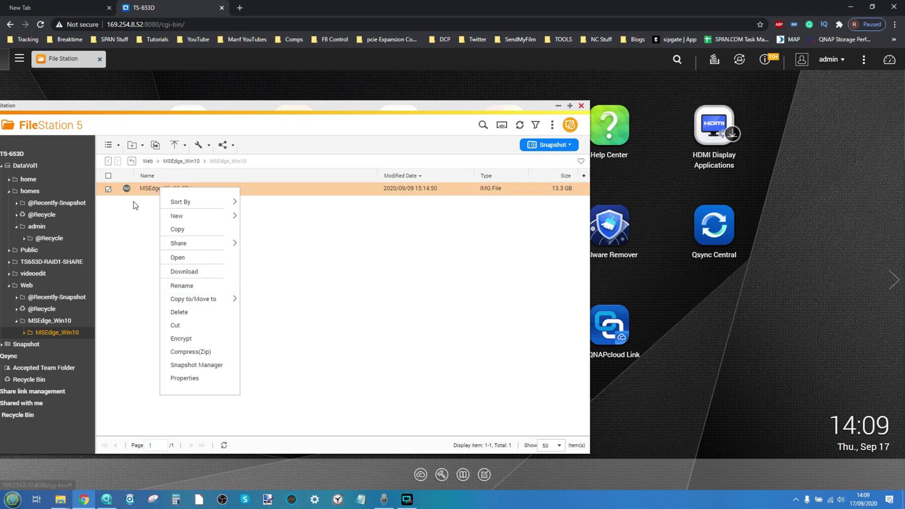
{"action": "left_click", "coordinate": [181, 161]}
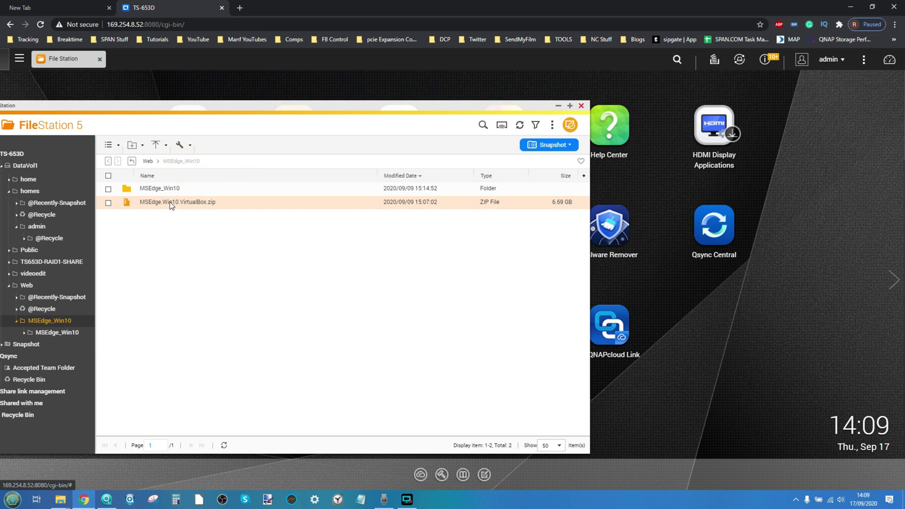
{"action": "left_click", "coordinate": [147, 161]}
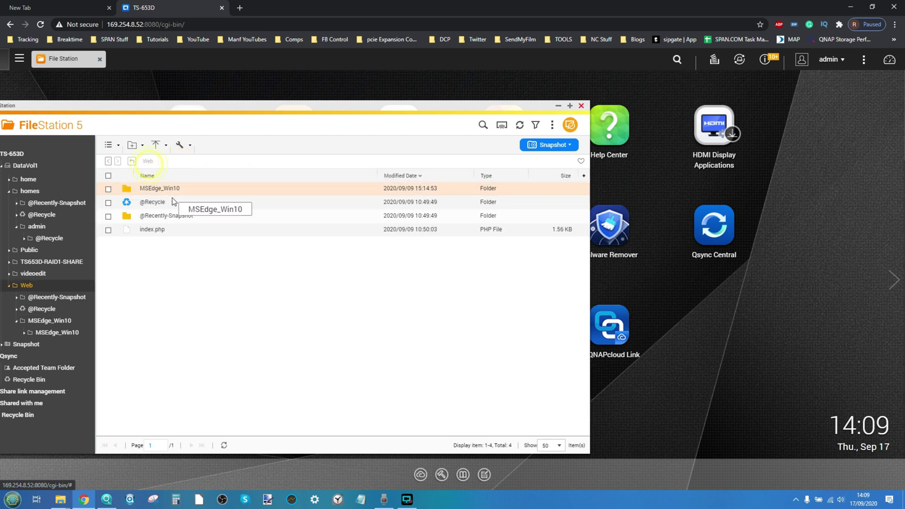
Copy index.php from Web and paste it into videoedit, renaming any duplicates
{"action": "right_click", "coordinate": [152, 228]}
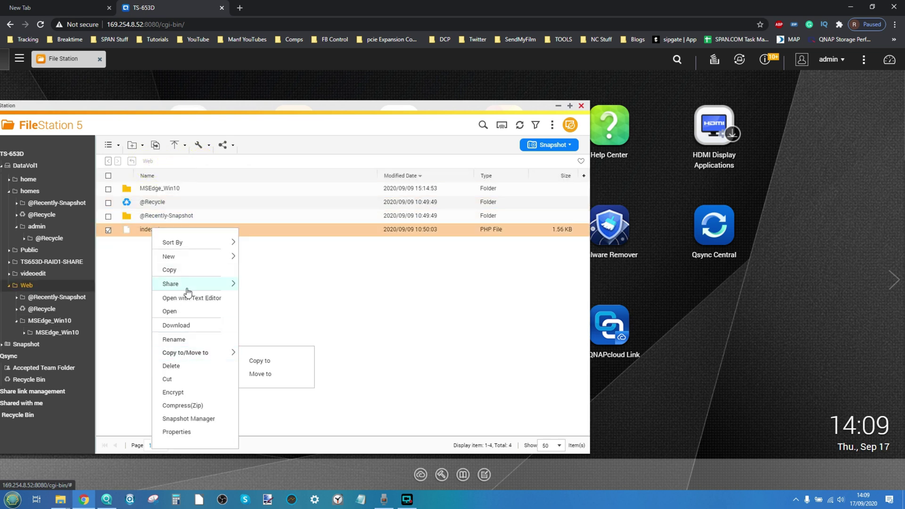
{"action": "left_click", "coordinate": [196, 269]}
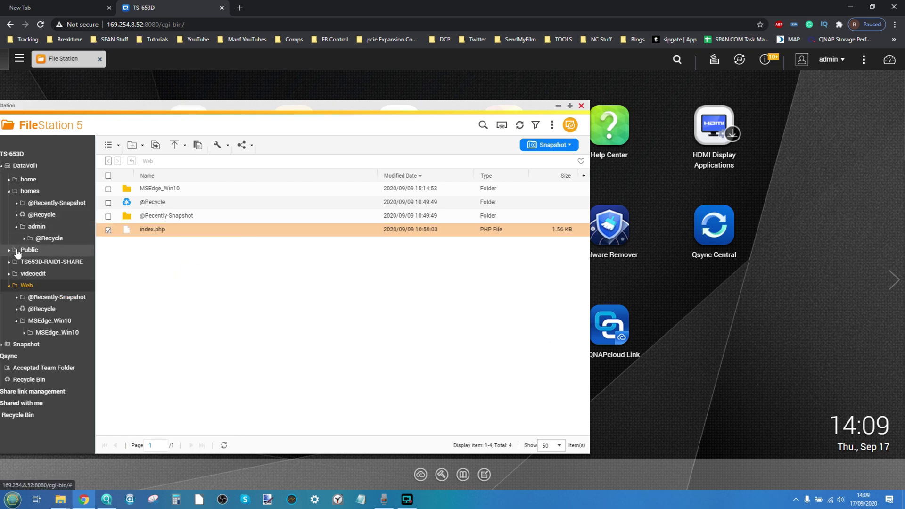
{"action": "left_click", "coordinate": [33, 273]}
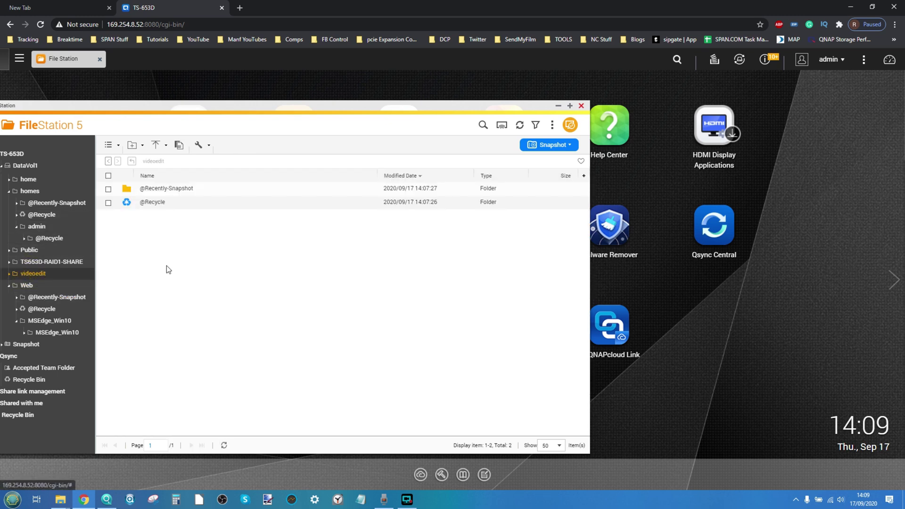
{"action": "key", "text": "ctrl+v"}
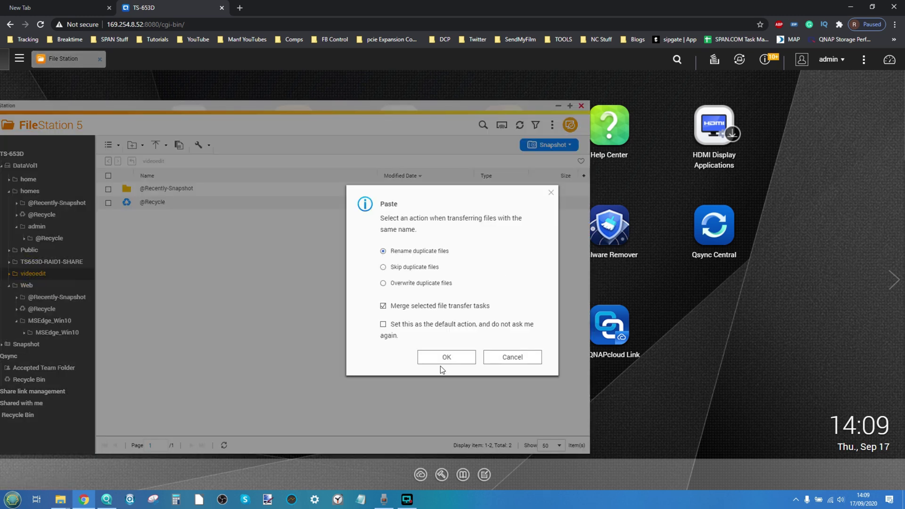
{"action": "left_click", "coordinate": [439, 357]}
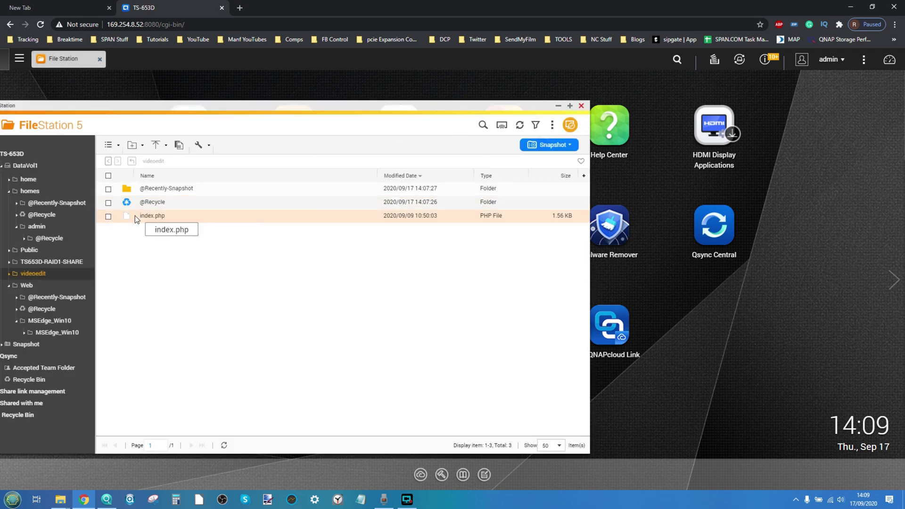
Bring the videoedit Q: drive Explorer window forward
{"action": "left_click", "coordinate": [49, 504]}
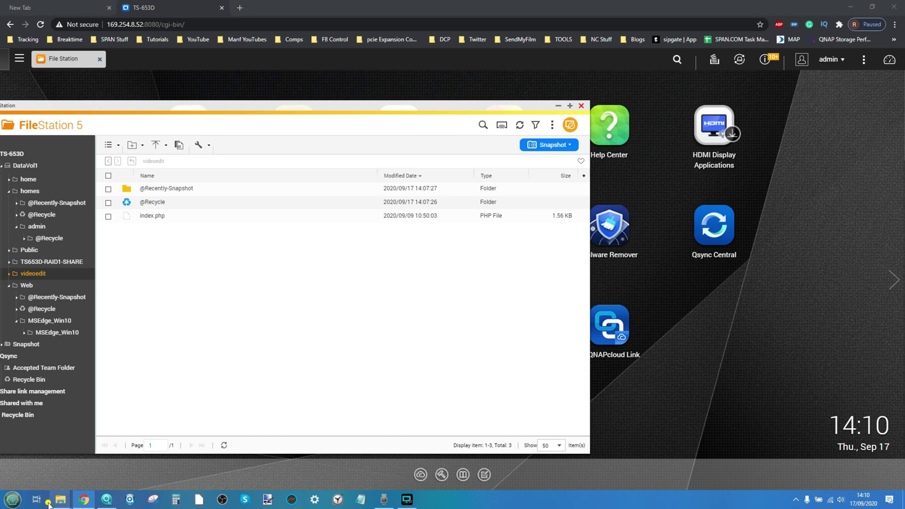
{"action": "left_click", "coordinate": [60, 500]}
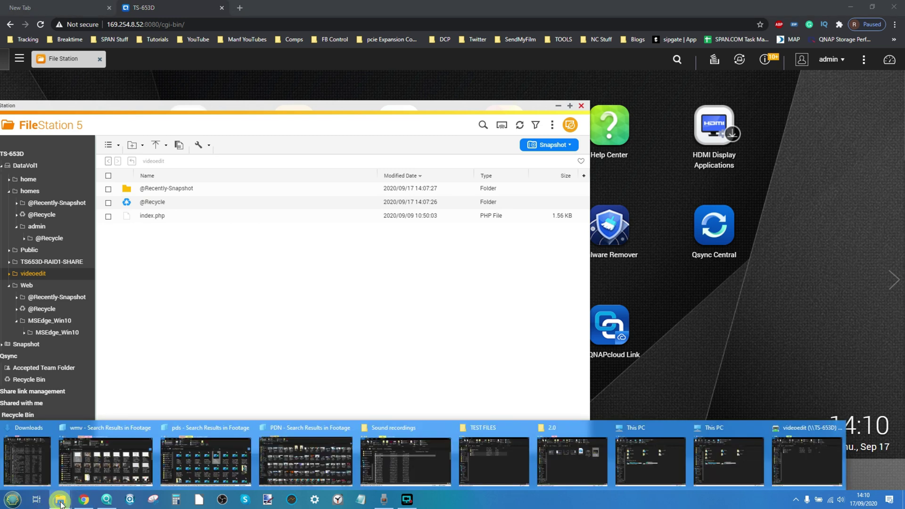
{"action": "left_click", "coordinate": [804, 448]}
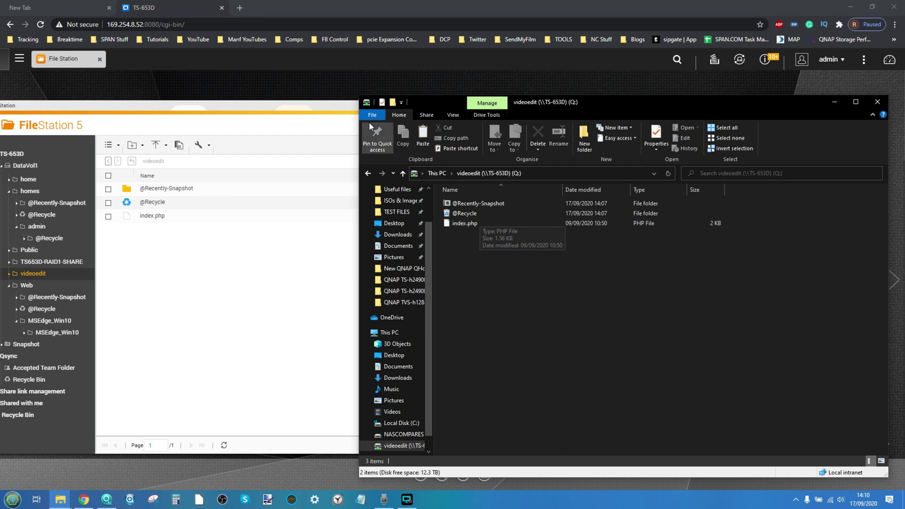
Close File Station and the videoedit Q: drive window, then pick among remaining Explorer windows
{"action": "left_click", "coordinate": [351, 113]}
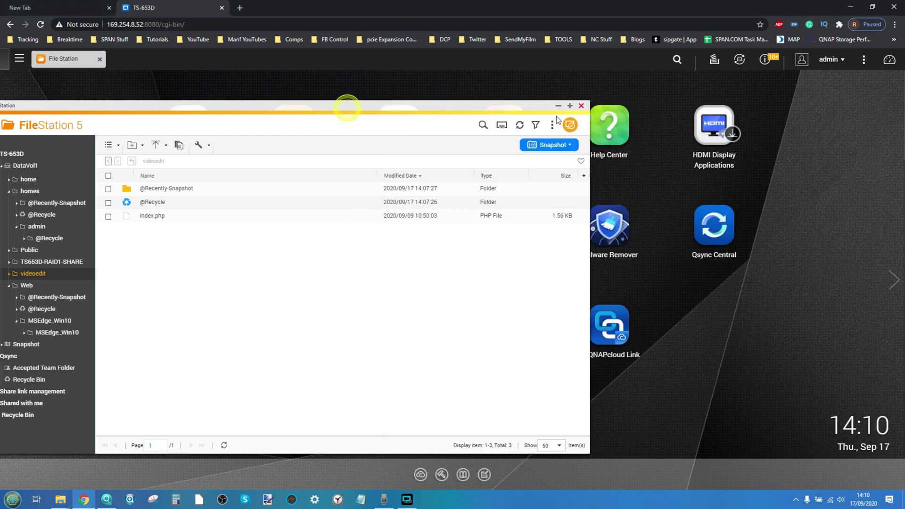
{"action": "left_click", "coordinate": [582, 109]}
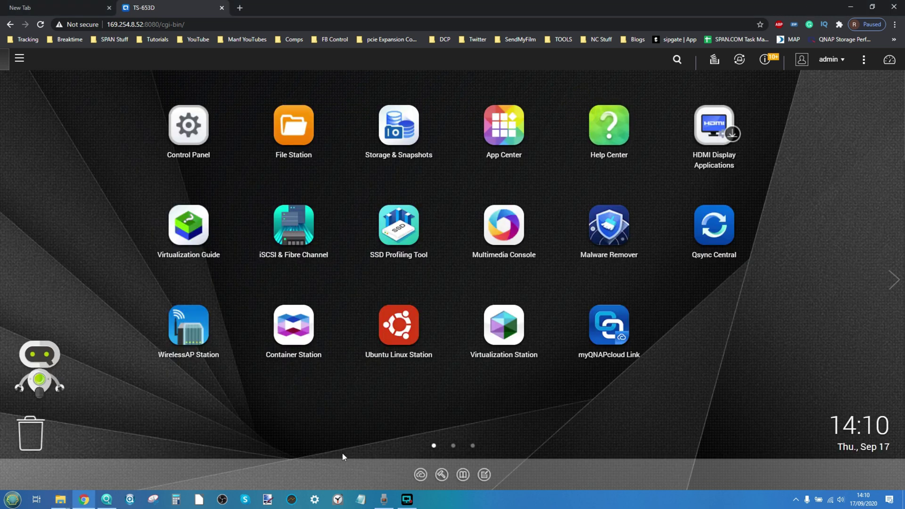
{"action": "left_click", "coordinate": [60, 500]}
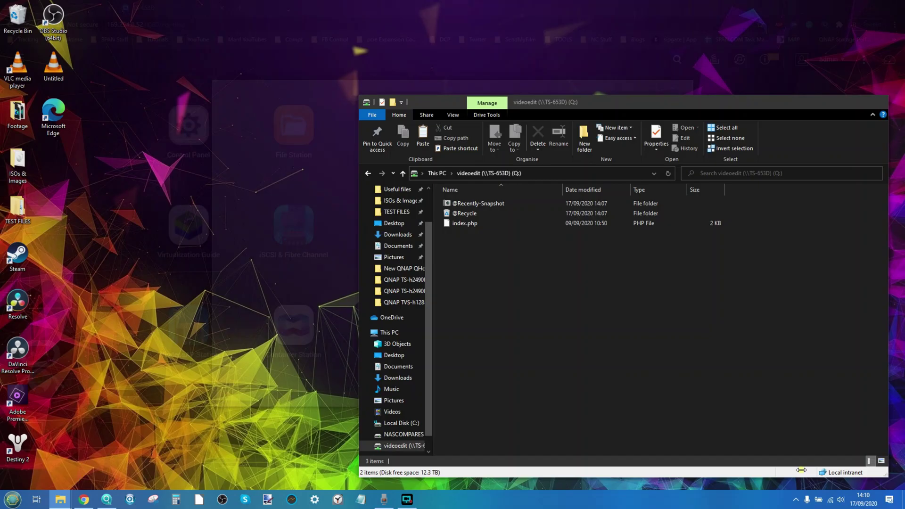
{"action": "left_click", "coordinate": [803, 464]}
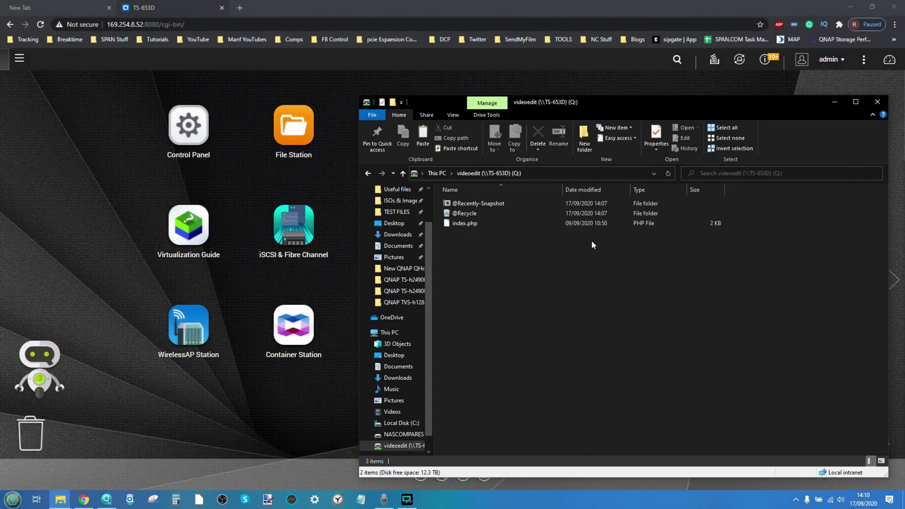
{"action": "left_click", "coordinate": [878, 104]}
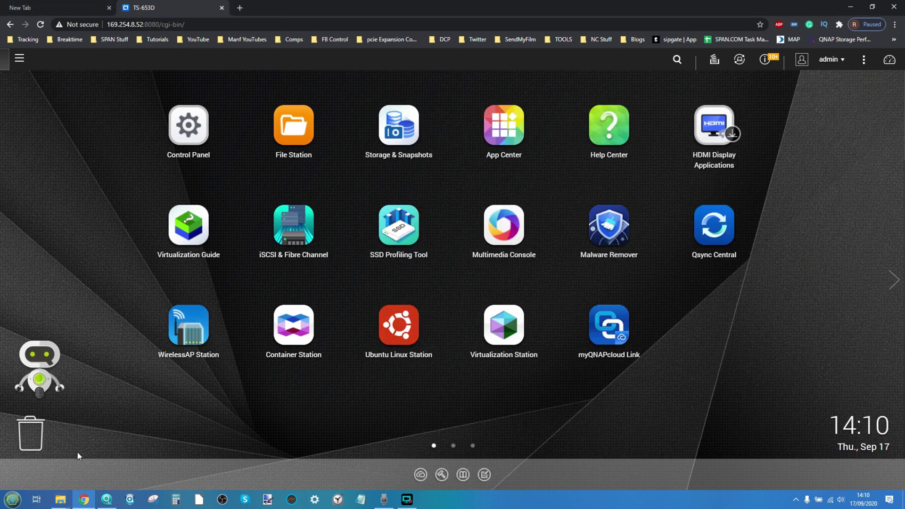
{"action": "left_click", "coordinate": [61, 500]}
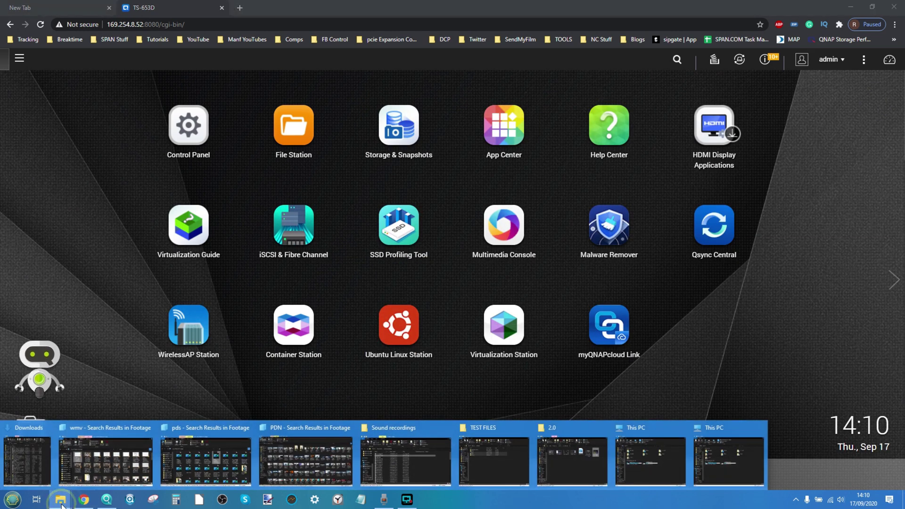
{"action": "left_click", "coordinate": [313, 452]}
Copy the 1080p & 4K Test Files folder from the TEST FILES window
{"action": "mouse_move", "coordinate": [472, 449]}
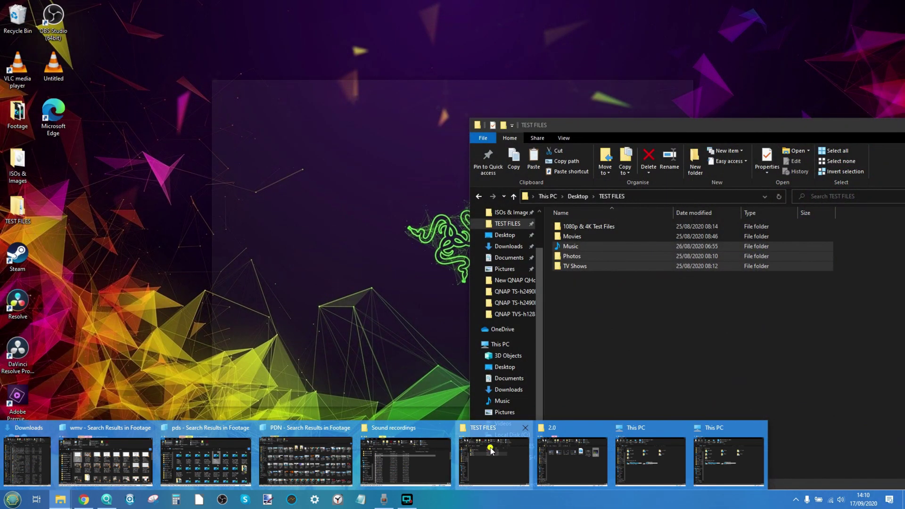
{"action": "left_click", "coordinate": [474, 449]}
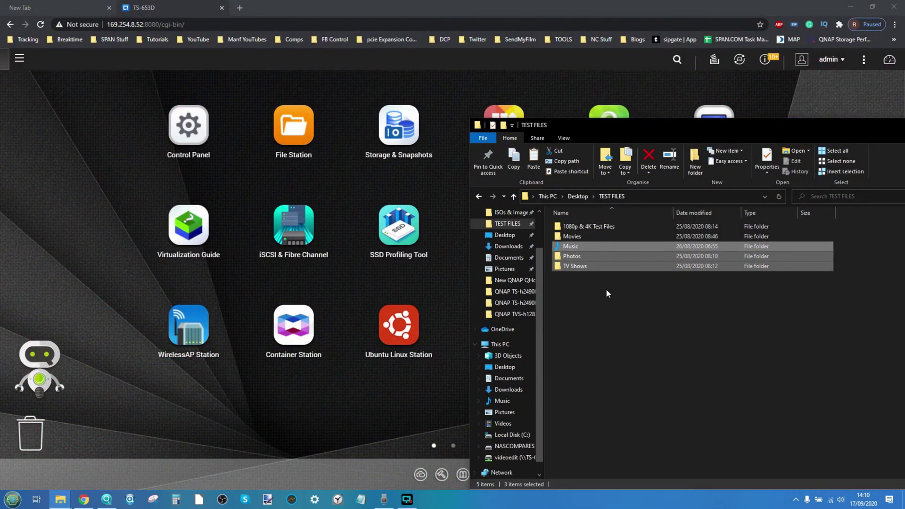
{"action": "left_click", "coordinate": [586, 228]}
{"action": "right_click", "coordinate": [586, 227]}
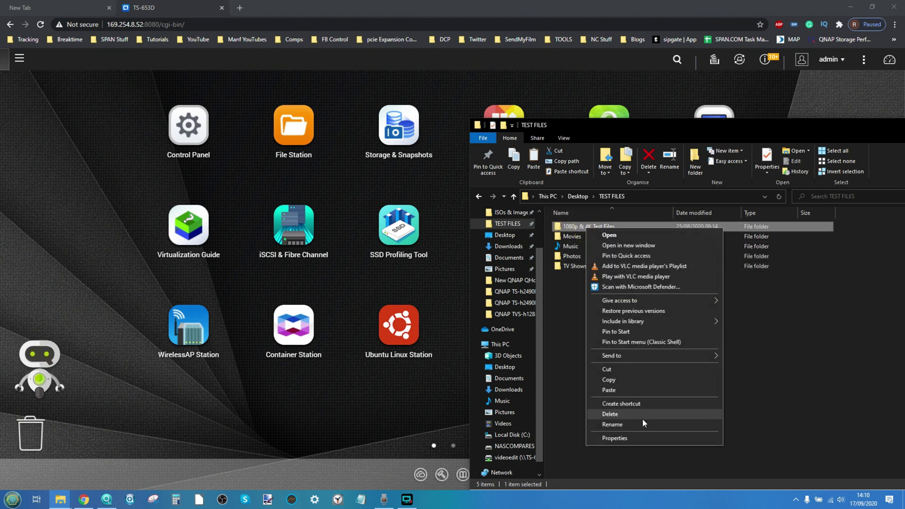
{"action": "left_click", "coordinate": [623, 380]}
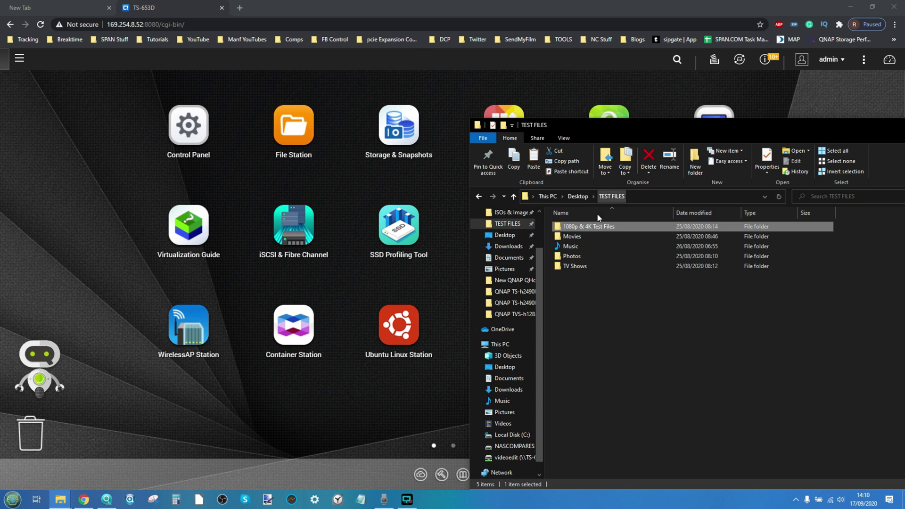
Paste the folder into the videoedit (Q:) drive from This PC, then return to the NAS desktop
{"action": "left_click", "coordinate": [60, 500]}
{"action": "left_click", "coordinate": [724, 462]}
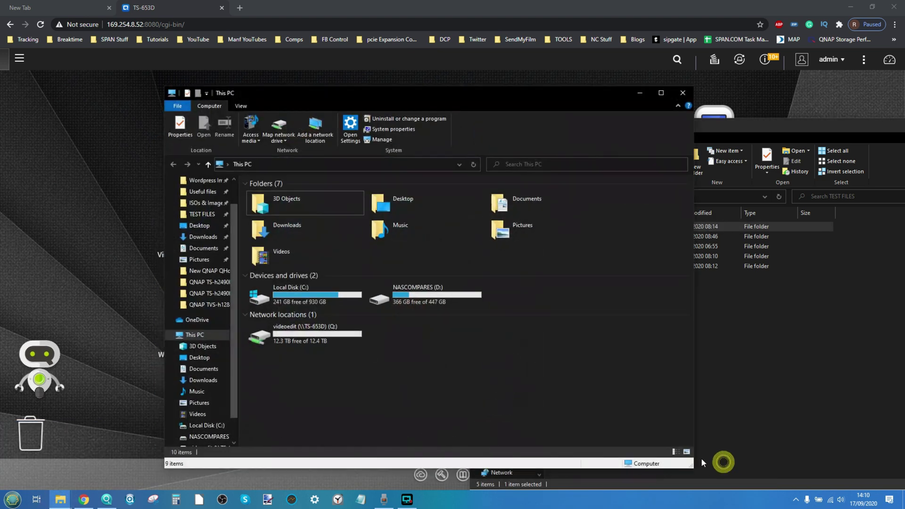
{"action": "left_click", "coordinate": [304, 344]}
{"action": "left_click", "coordinate": [400, 337]}
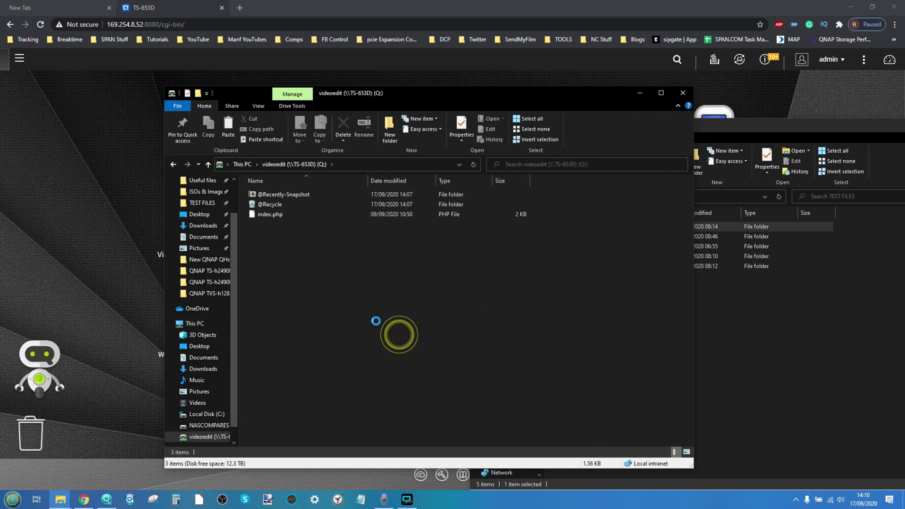
{"action": "key", "text": "ctrl+v"}
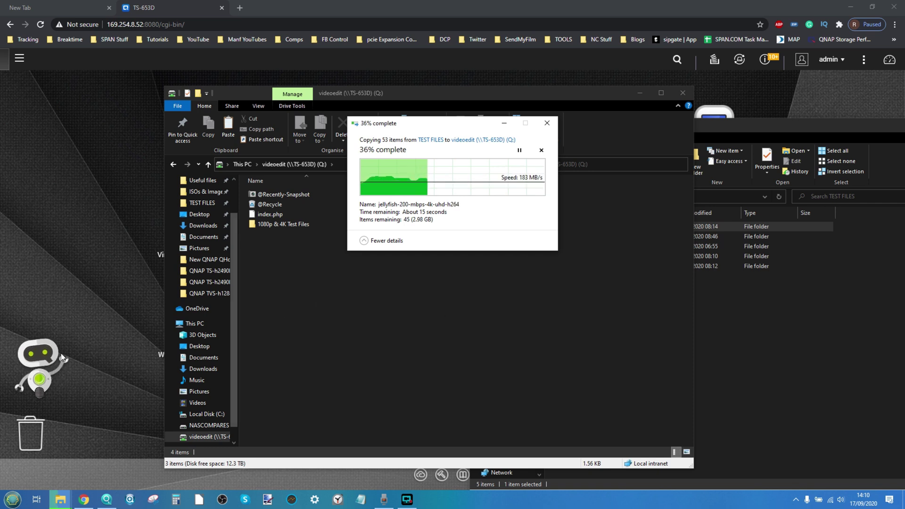
{"action": "mouse_move", "coordinate": [71, 362]}
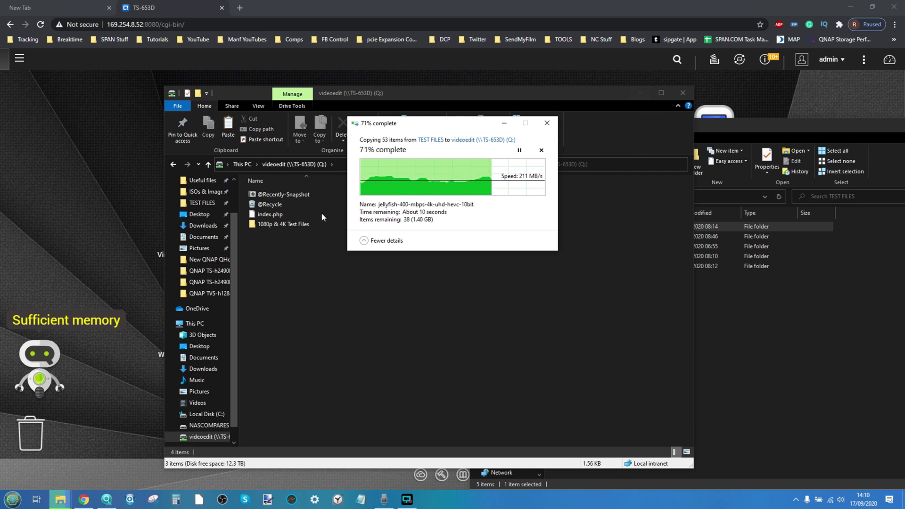
{"action": "left_click", "coordinate": [71, 195]}
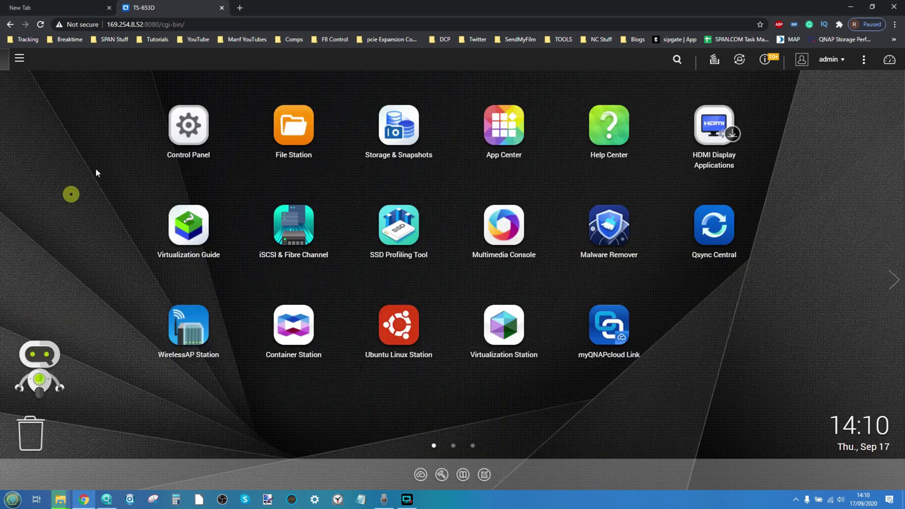
Open File Station's videoedit share and check the 1080p & 4K Test Files folder's jellyfish clips
{"action": "left_click", "coordinate": [289, 130]}
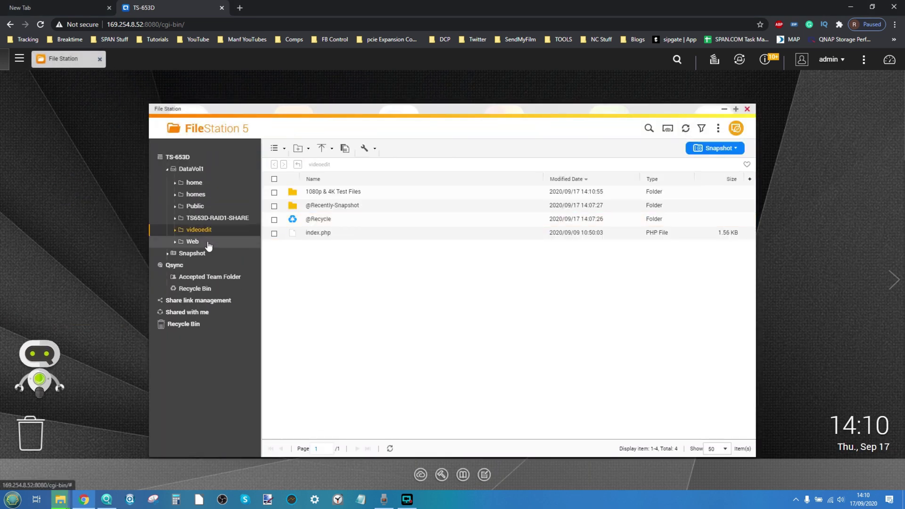
{"action": "left_click", "coordinate": [196, 230]}
{"action": "left_click", "coordinate": [341, 193]}
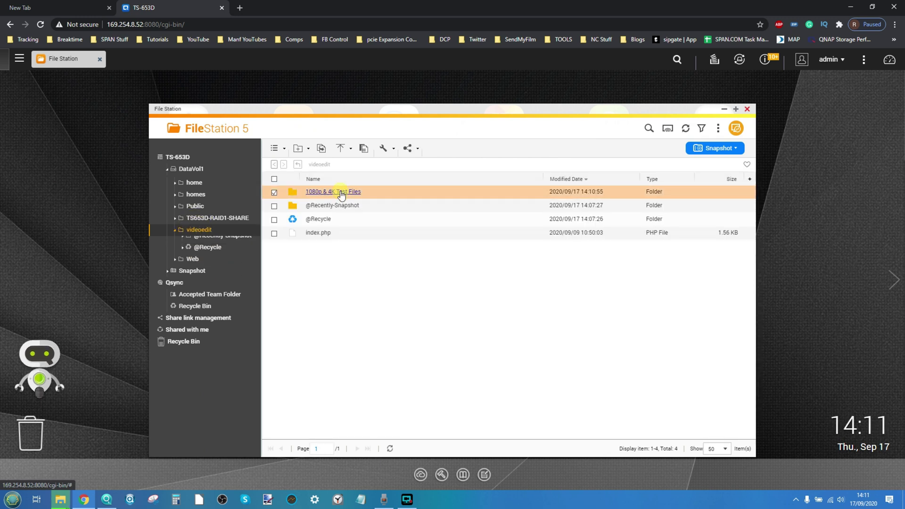
{"action": "left_click", "coordinate": [342, 193]}
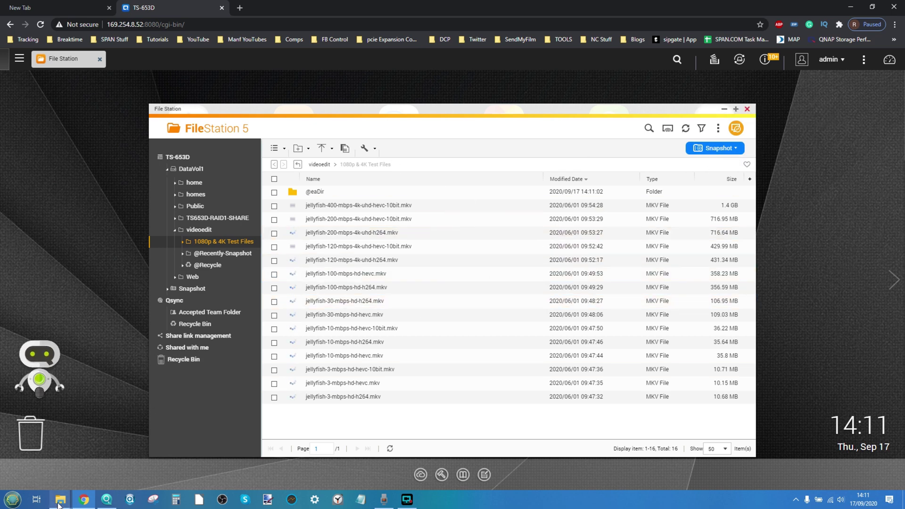
{"action": "left_click", "coordinate": [319, 164]}
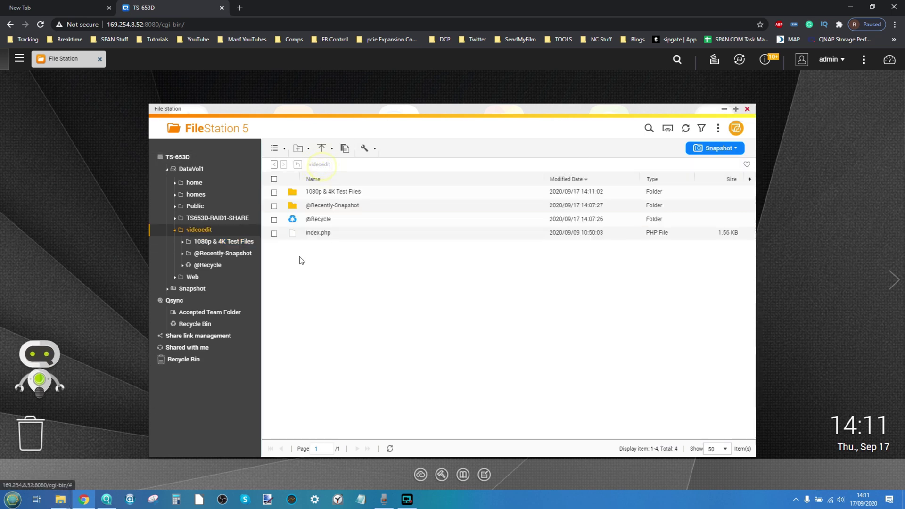
{"action": "left_click", "coordinate": [60, 499]}
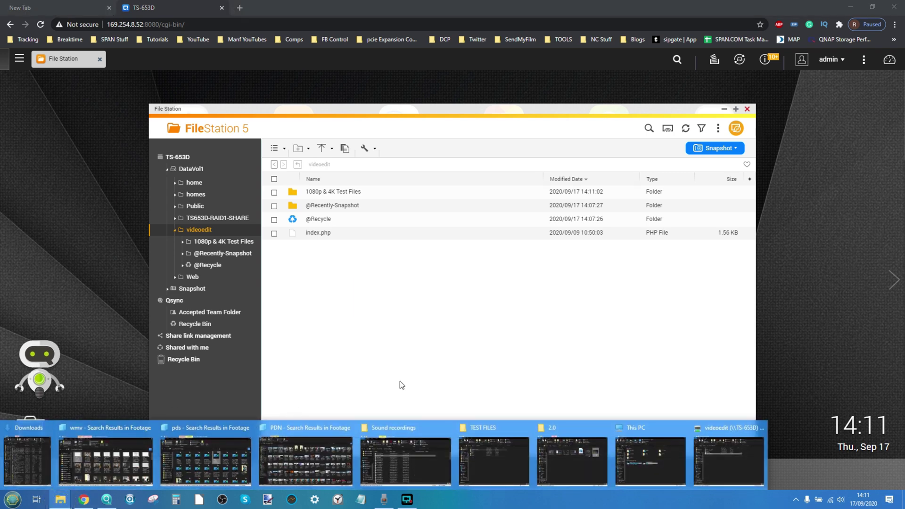
Drag the Movies folder from TEST FILES into File Station's videoedit share, keeping Rename duplicate files
{"action": "left_click", "coordinate": [489, 452]}
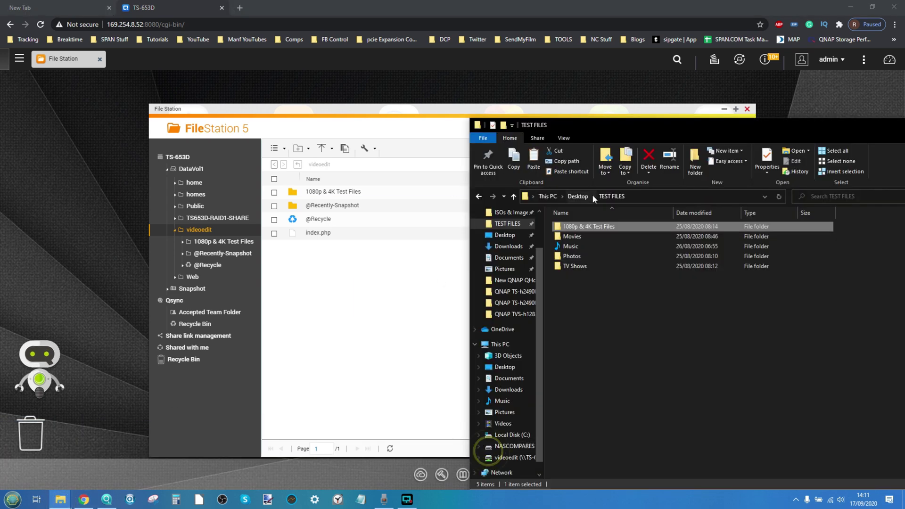
{"action": "left_click_drag", "start_coordinate": [571, 236], "coordinate": [334, 318]}
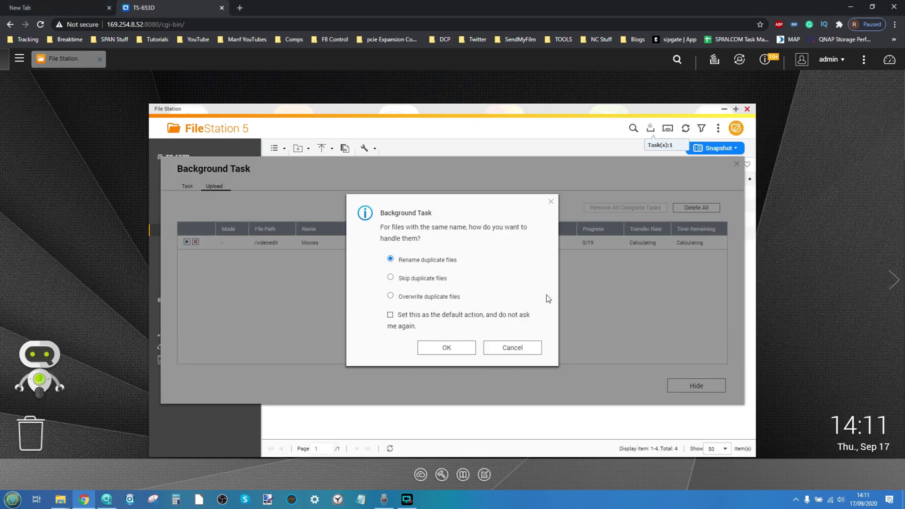
{"action": "left_click", "coordinate": [452, 350]}
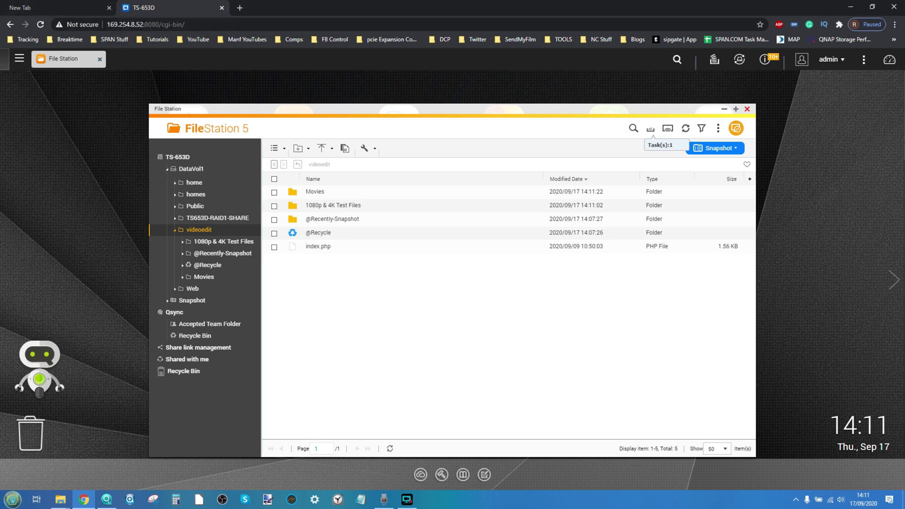
{"action": "left_click", "coordinate": [12, 498]}
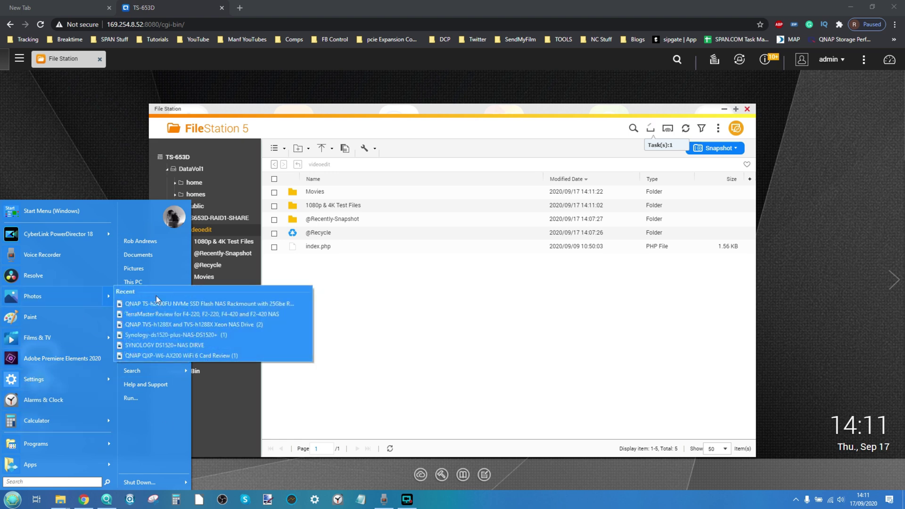
{"action": "left_click", "coordinate": [375, 293]}
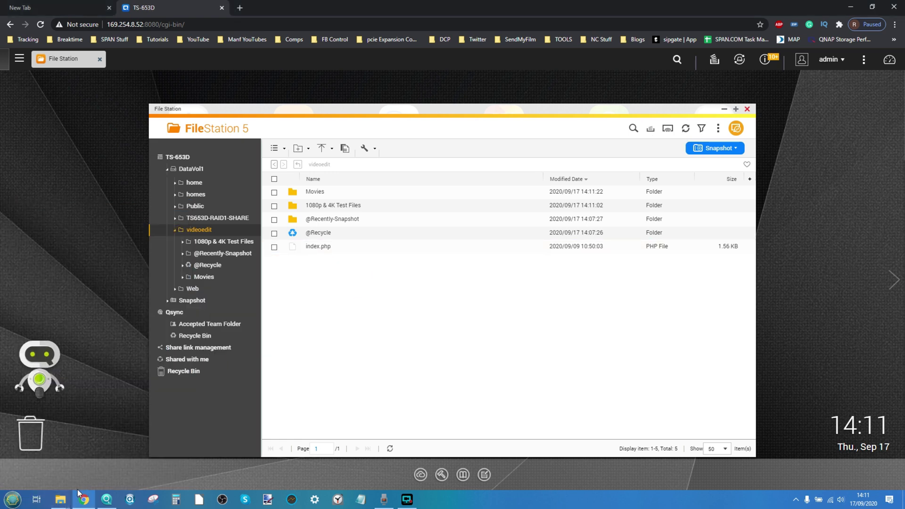
{"action": "left_click", "coordinate": [60, 498]}
Check the videoedit (Q:) window, then launch DaVinci Resolve and start a new project
{"action": "left_click", "coordinate": [714, 449]}
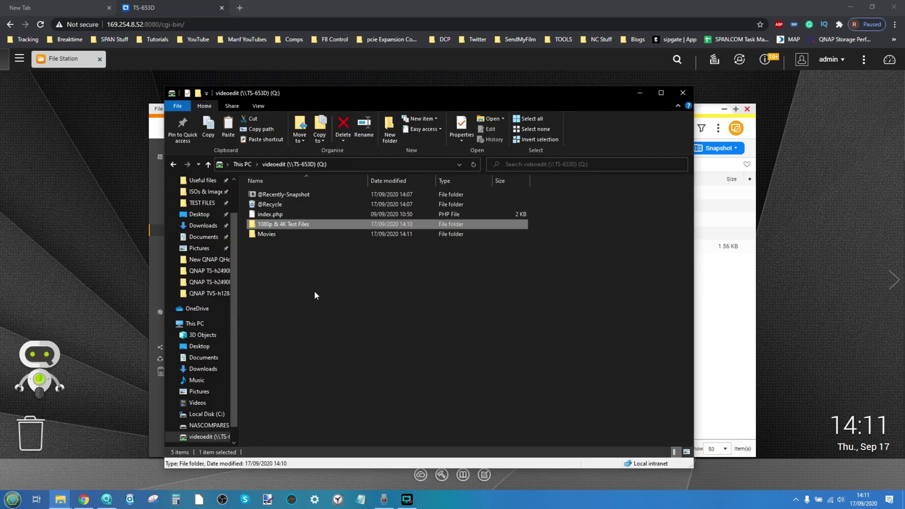
{"action": "left_click", "coordinate": [12, 499]}
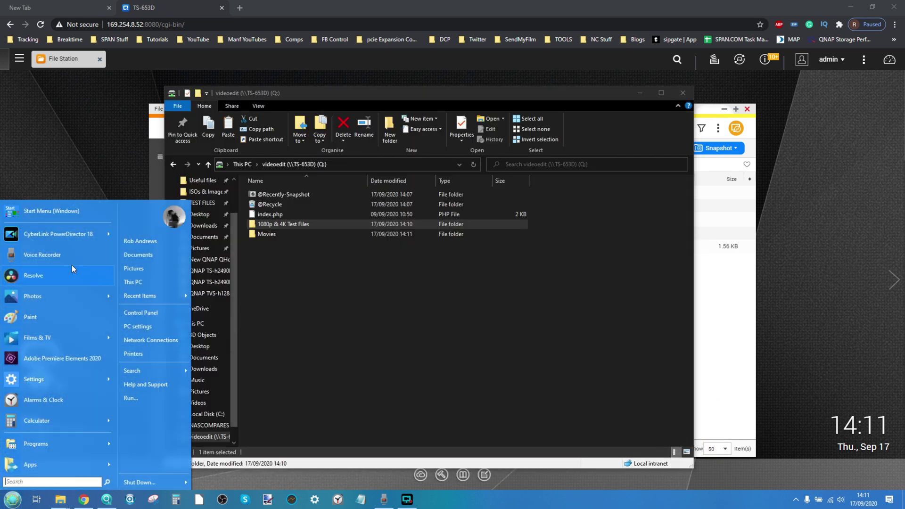
{"action": "left_click", "coordinate": [35, 278]}
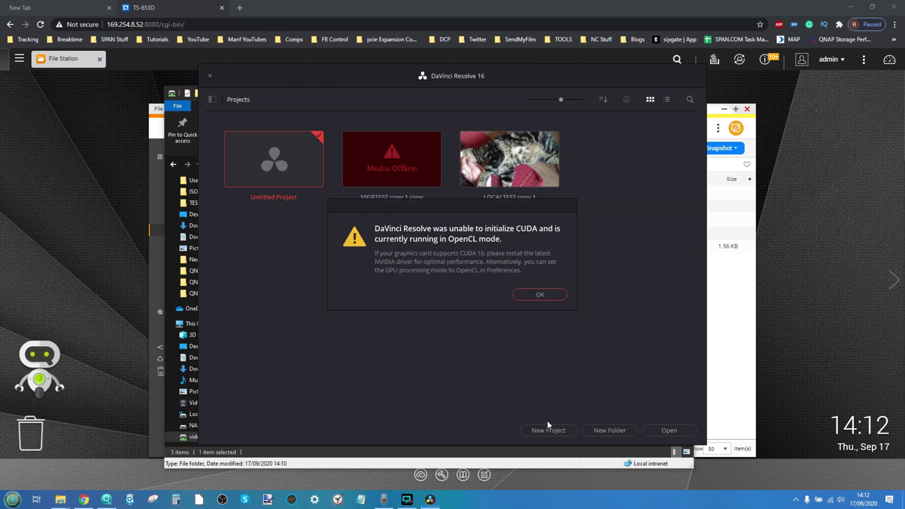
{"action": "left_click", "coordinate": [544, 435]}
Dismiss the CUDA warning, create a new project, and view Media Management settings without changes
{"action": "left_click", "coordinate": [541, 294]}
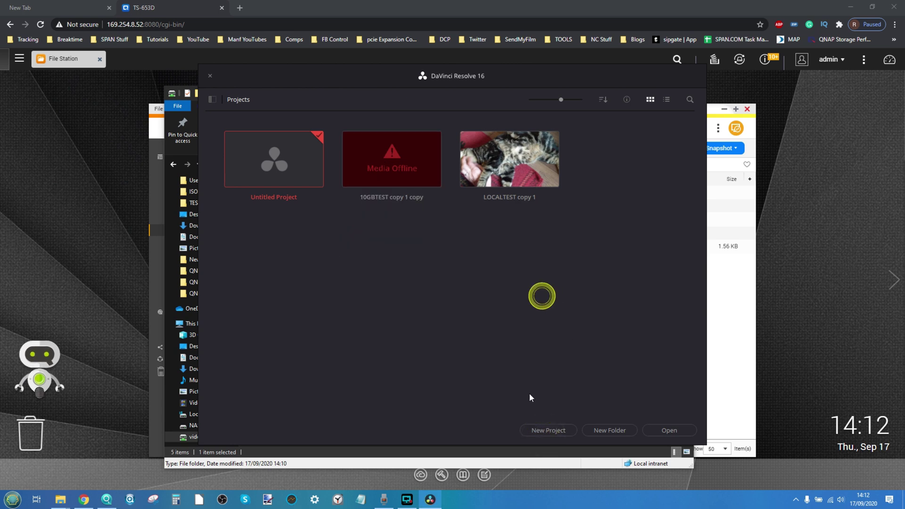
{"action": "left_click", "coordinate": [539, 433]}
{"action": "left_click", "coordinate": [505, 267]}
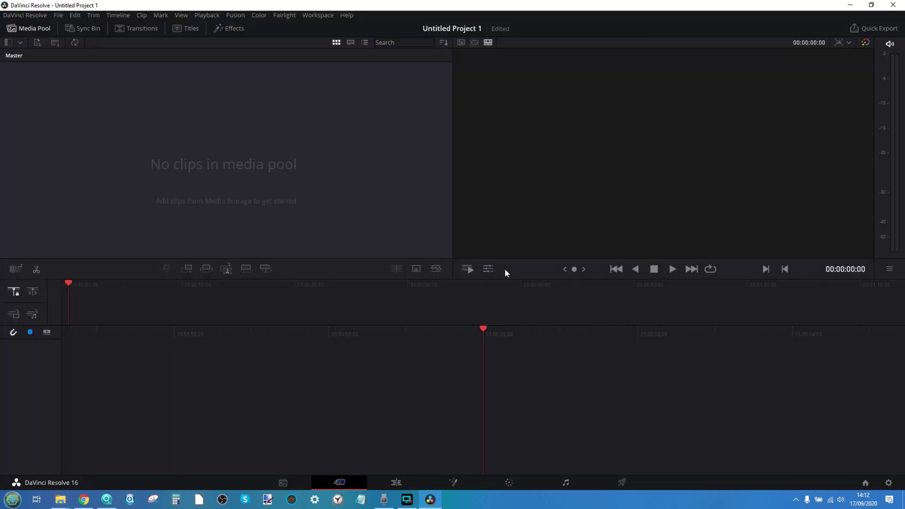
{"action": "left_click", "coordinate": [58, 15]}
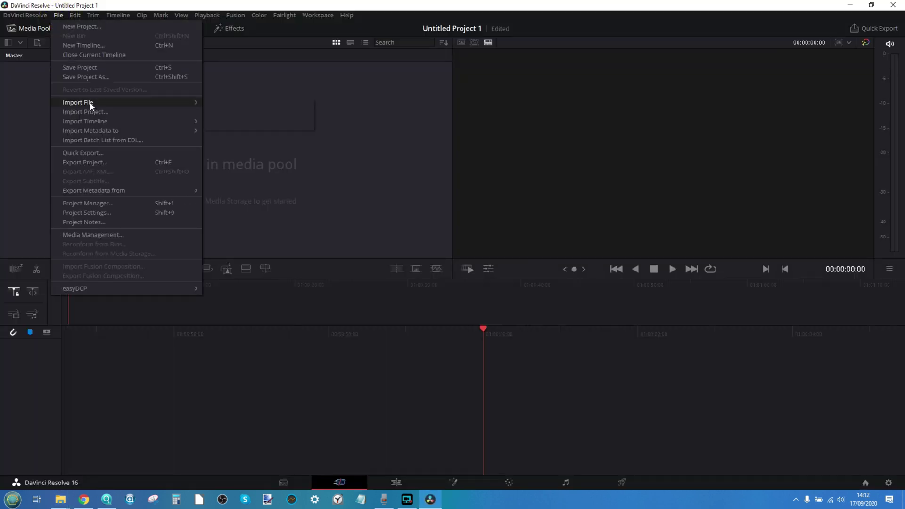
{"action": "mouse_move", "coordinate": [80, 103]}
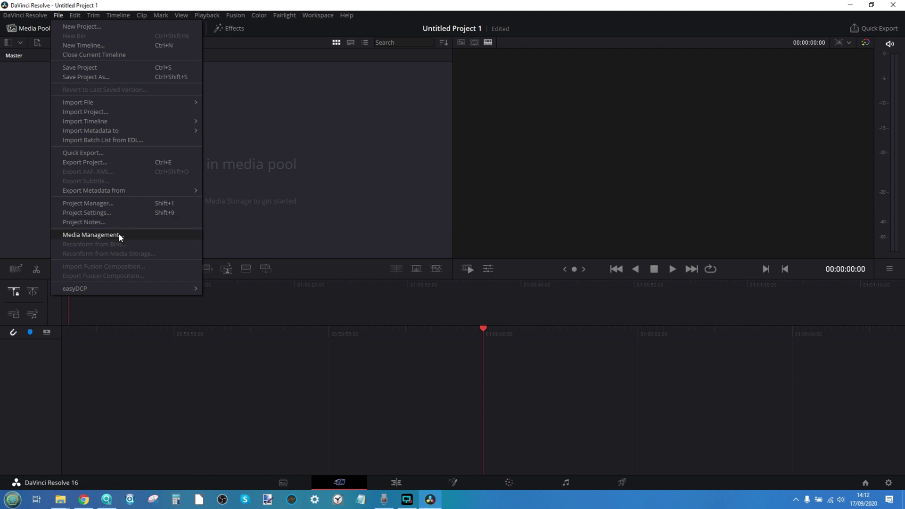
{"action": "left_click", "coordinate": [119, 236]}
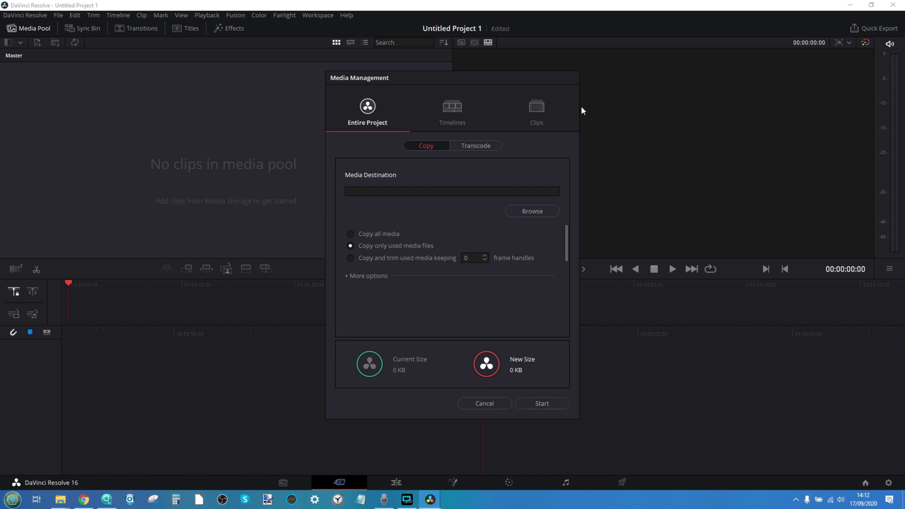
{"action": "left_click", "coordinate": [486, 403]}
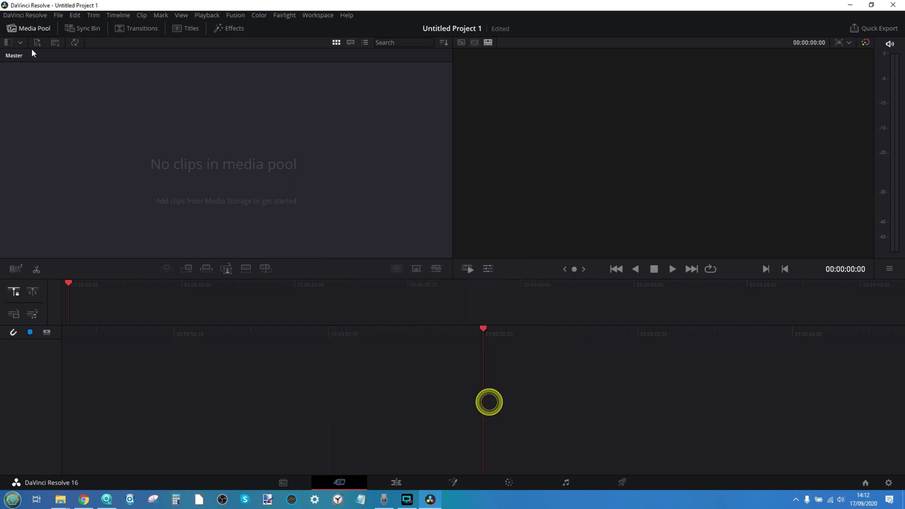
Exit full screen and quit Resolve, choosing Don't Save, then open the Start menu
{"action": "left_click", "coordinate": [20, 15]}
{"action": "left_click", "coordinate": [59, 16]}
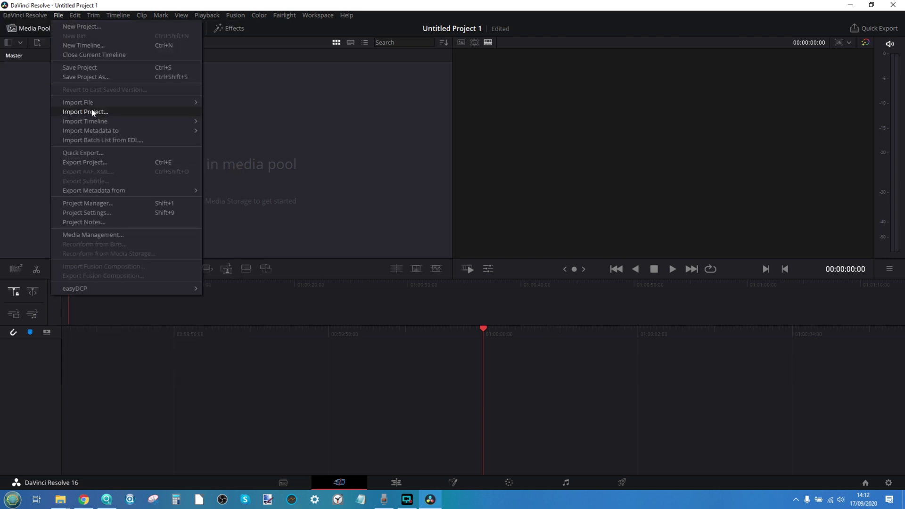
{"action": "mouse_move", "coordinate": [42, 15]}
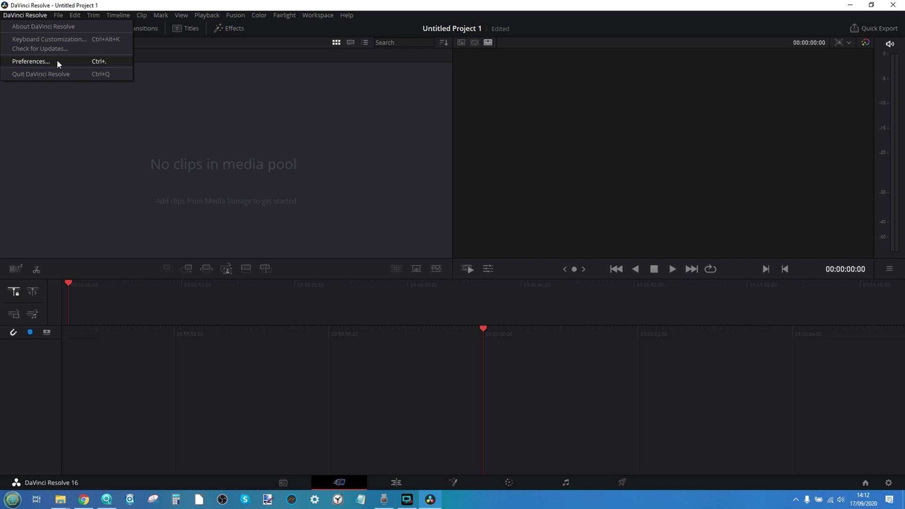
{"action": "left_click", "coordinate": [298, 158]}
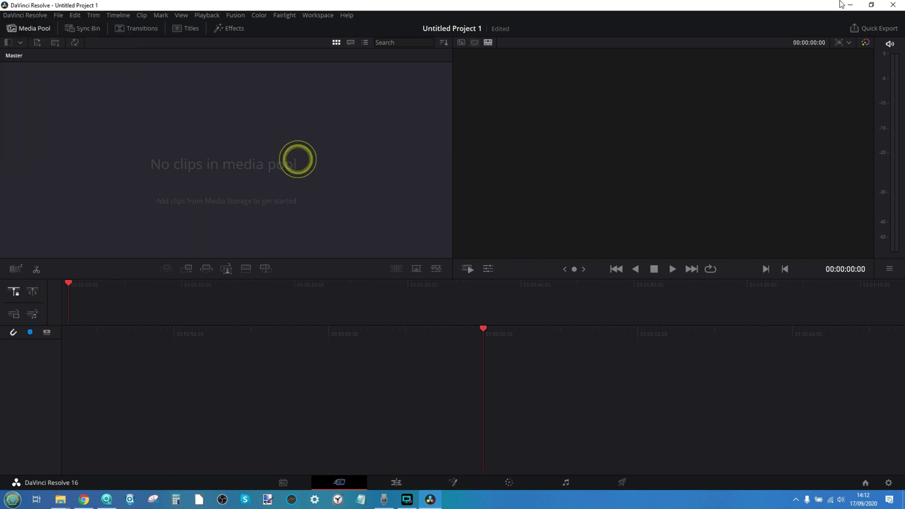
{"action": "left_click", "coordinate": [879, 4]}
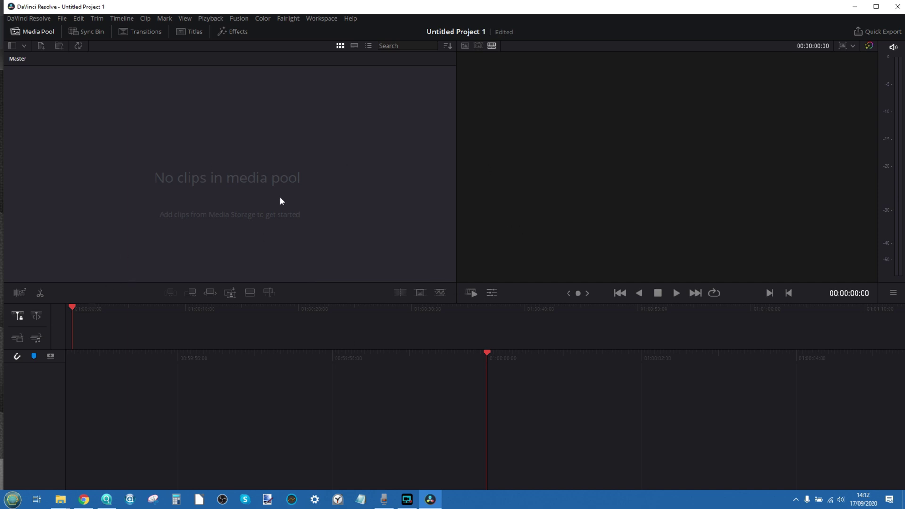
{"action": "left_click", "coordinate": [898, 5]}
{"action": "left_click", "coordinate": [421, 281]}
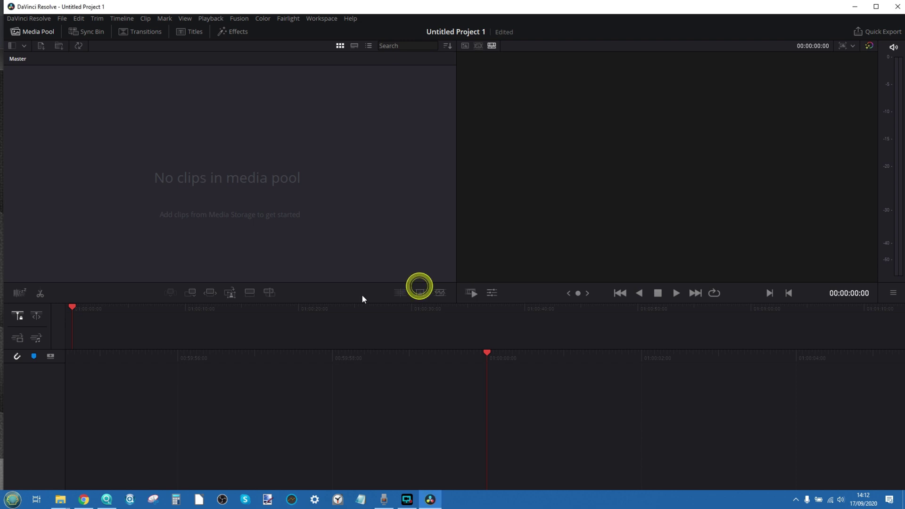
{"action": "key", "text": "super"}
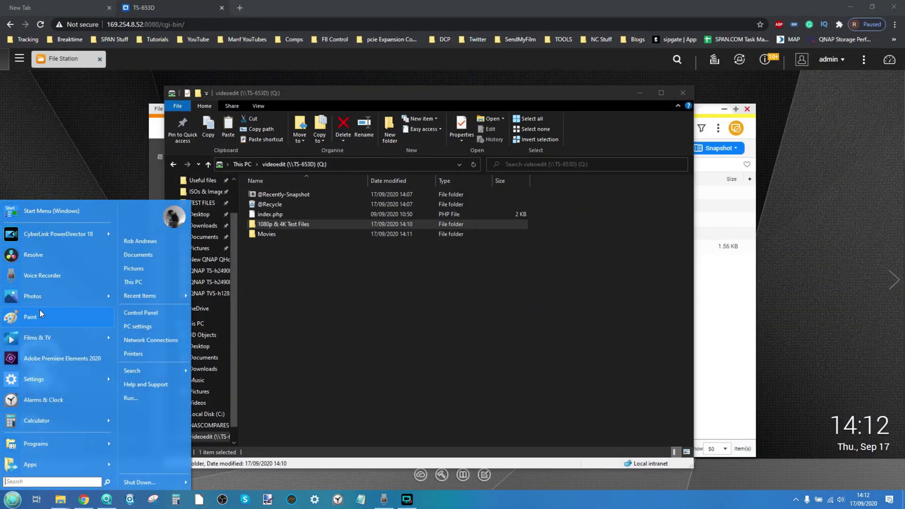
{"action": "left_click", "coordinate": [29, 366]}
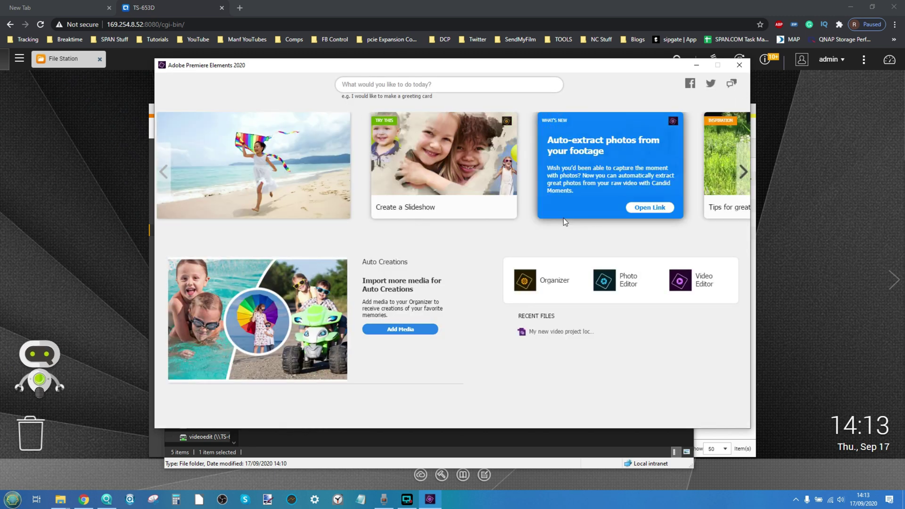
{"action": "left_click", "coordinate": [684, 292]}
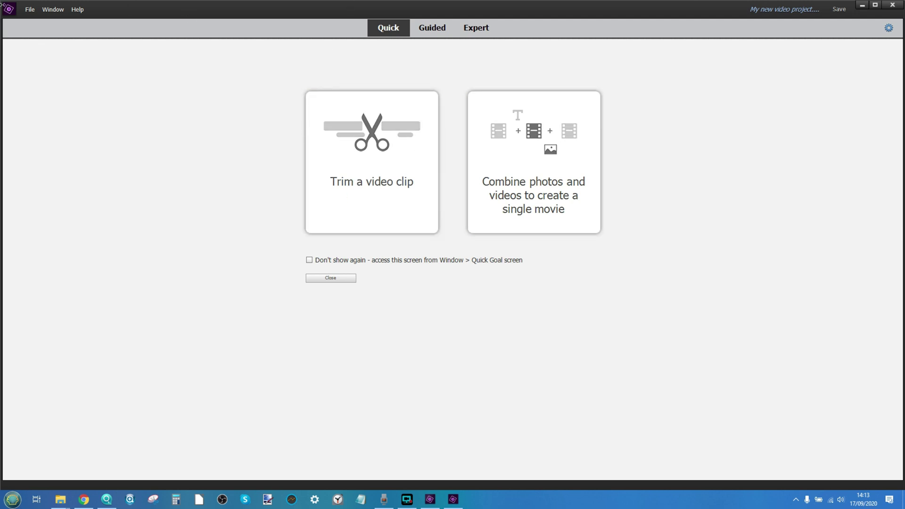
{"action": "left_click", "coordinate": [29, 10]}
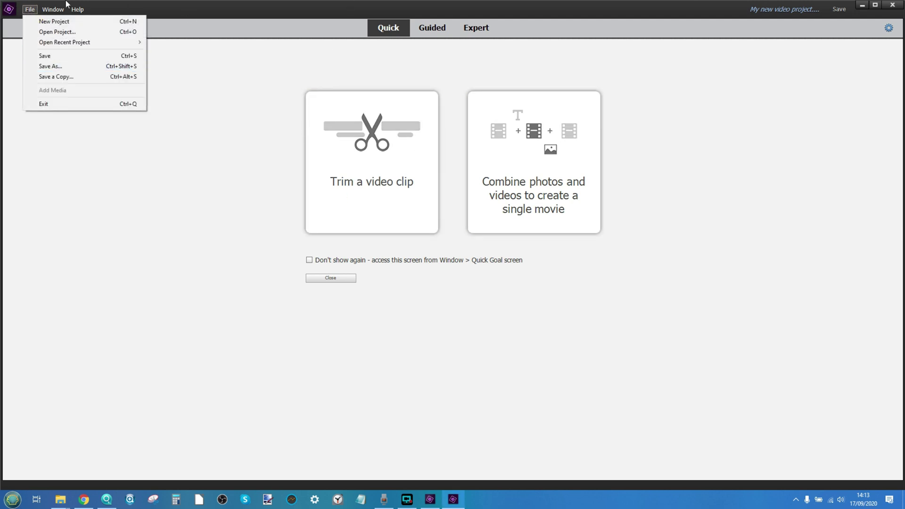
{"action": "mouse_move", "coordinate": [57, 13]}
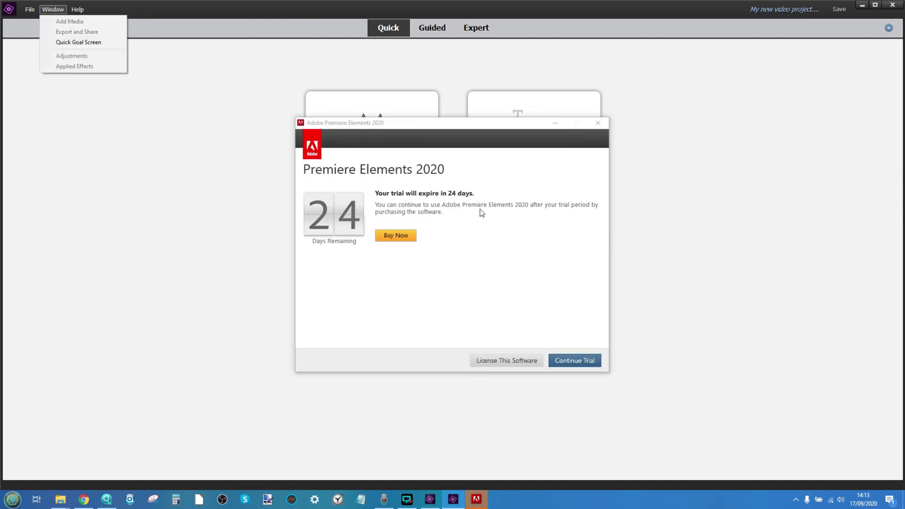
{"action": "left_click", "coordinate": [574, 364]}
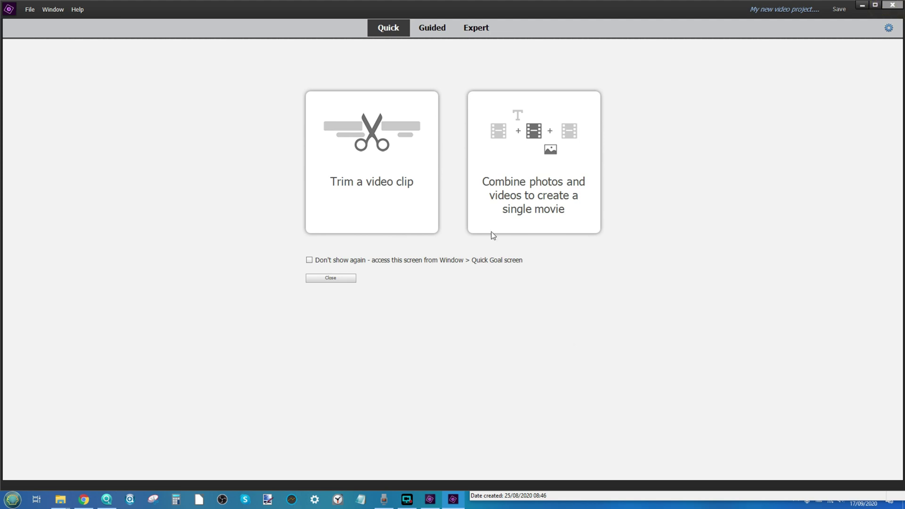
{"action": "left_click", "coordinate": [892, 5]}
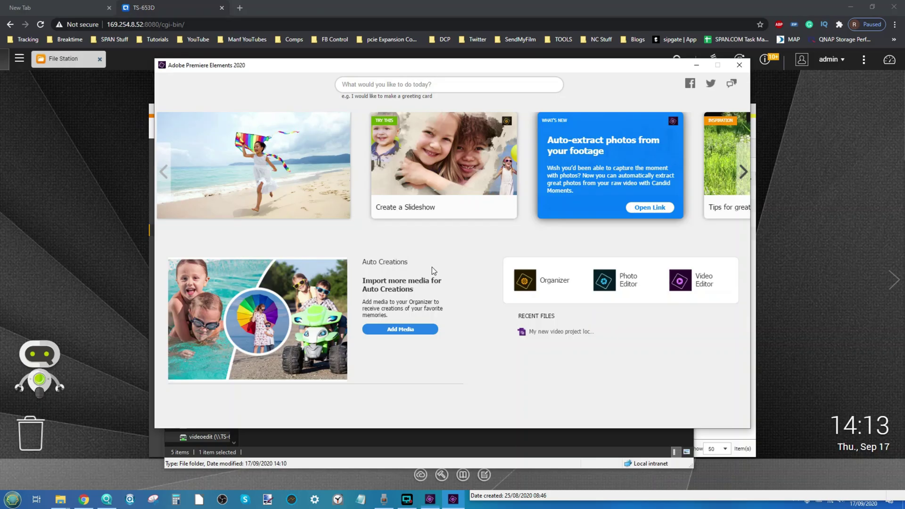
{"action": "left_click", "coordinate": [739, 66]}
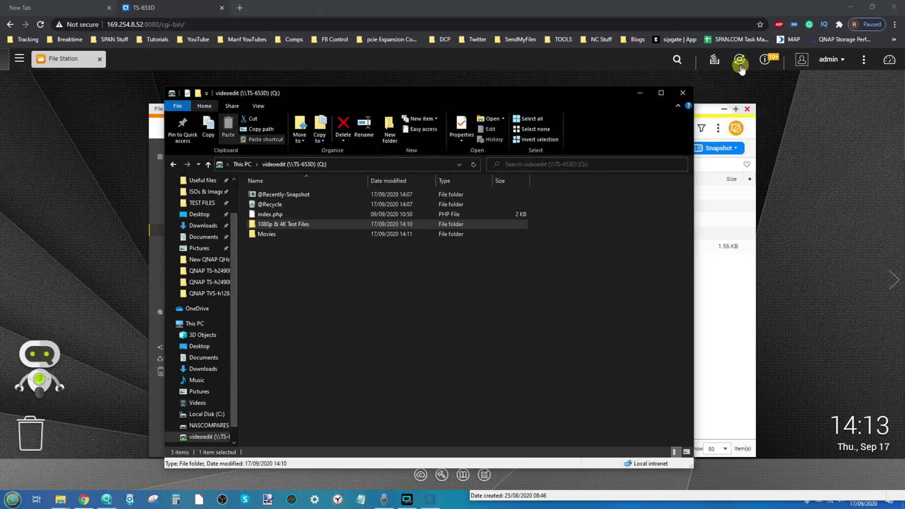
Minimize Explorer and File Station, then open App Center from the QTS Main Menu
{"action": "left_click", "coordinate": [640, 93]}
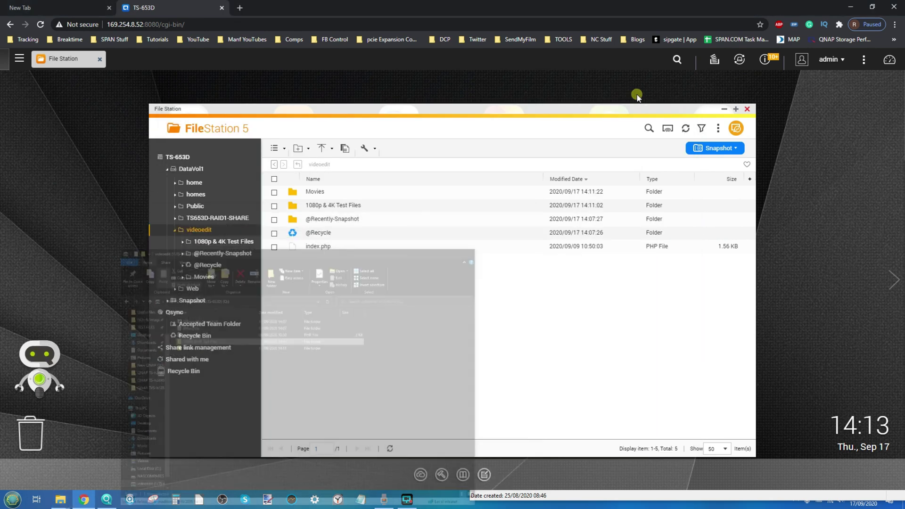
{"action": "left_click", "coordinate": [724, 112]}
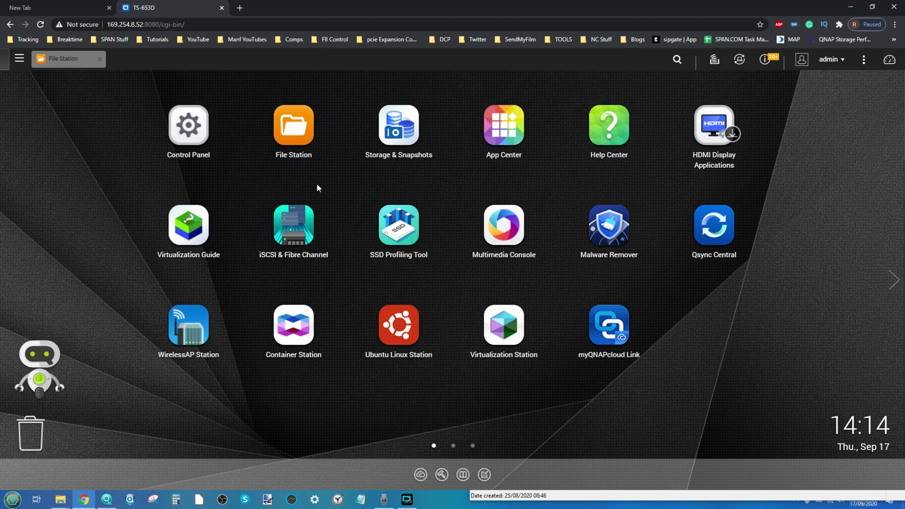
{"action": "left_click", "coordinate": [19, 61]}
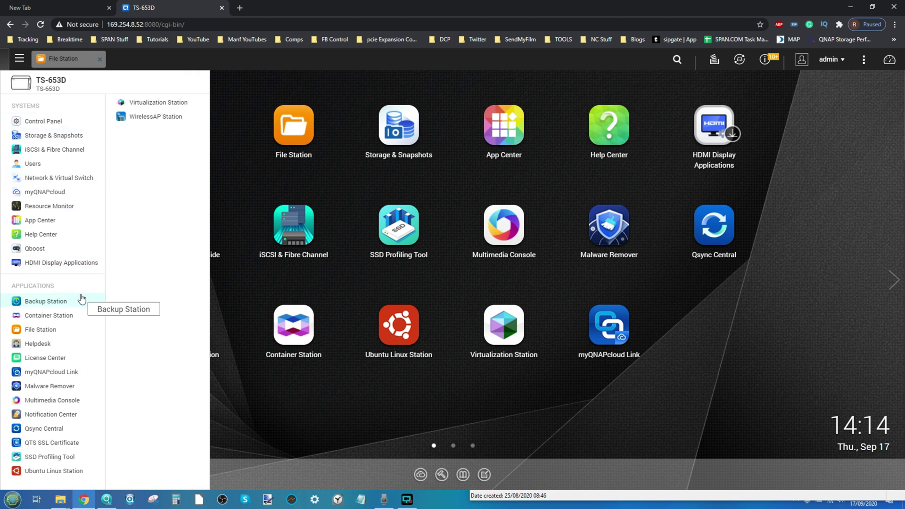
{"action": "left_click", "coordinate": [507, 128]}
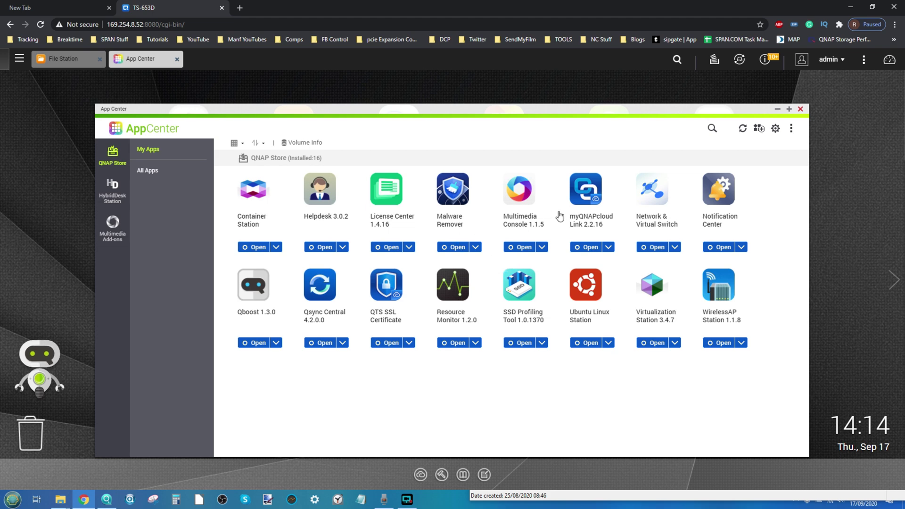
Review Storage Pool 1's snapshot overview in Storage & Snapshots, then hide App Center and close it
{"action": "left_click", "coordinate": [18, 58]}
{"action": "left_click", "coordinate": [61, 137]}
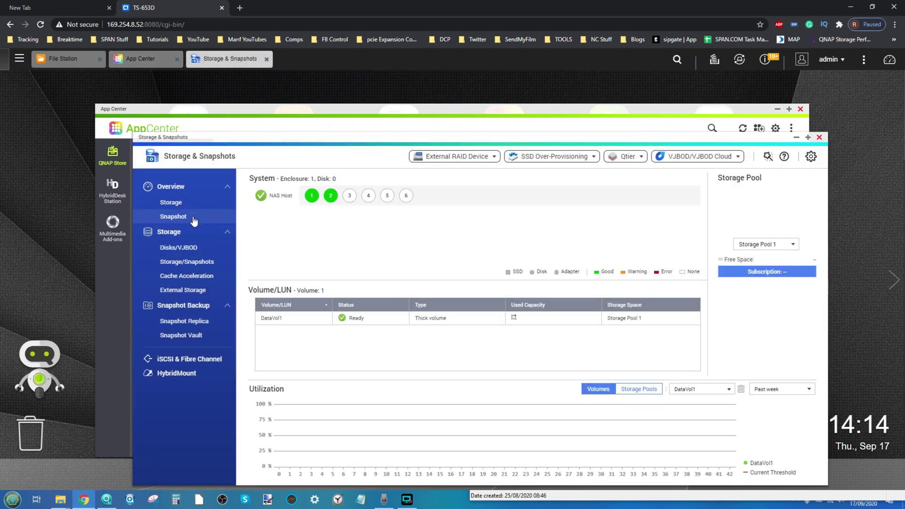
{"action": "left_click", "coordinate": [188, 215]}
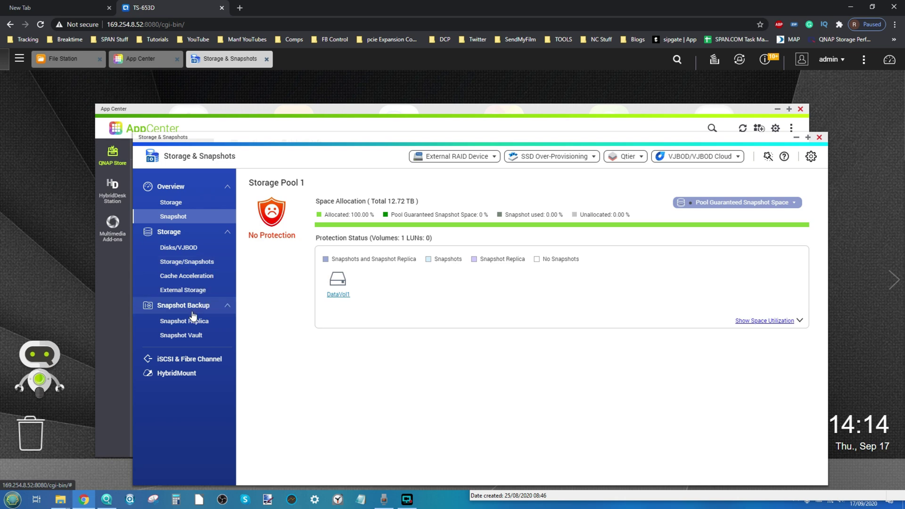
{"action": "left_click", "coordinate": [169, 374]}
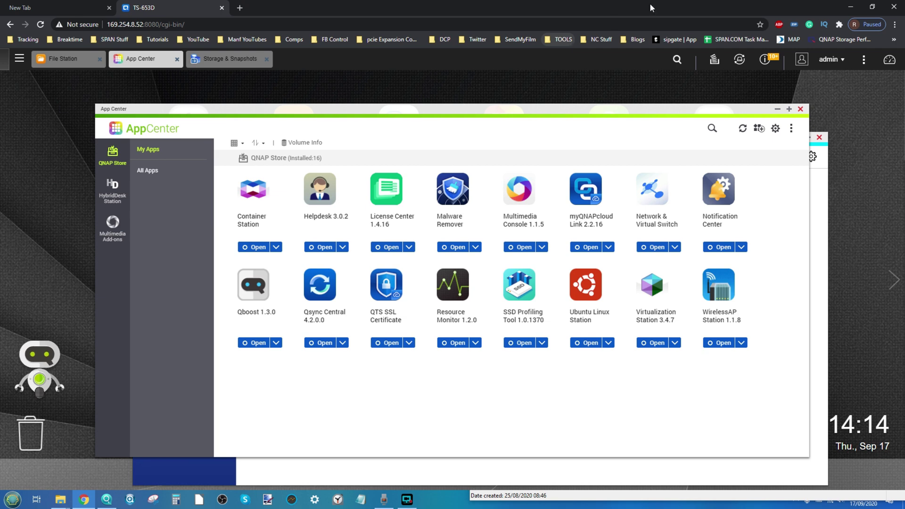
{"action": "left_click", "coordinate": [777, 110]}
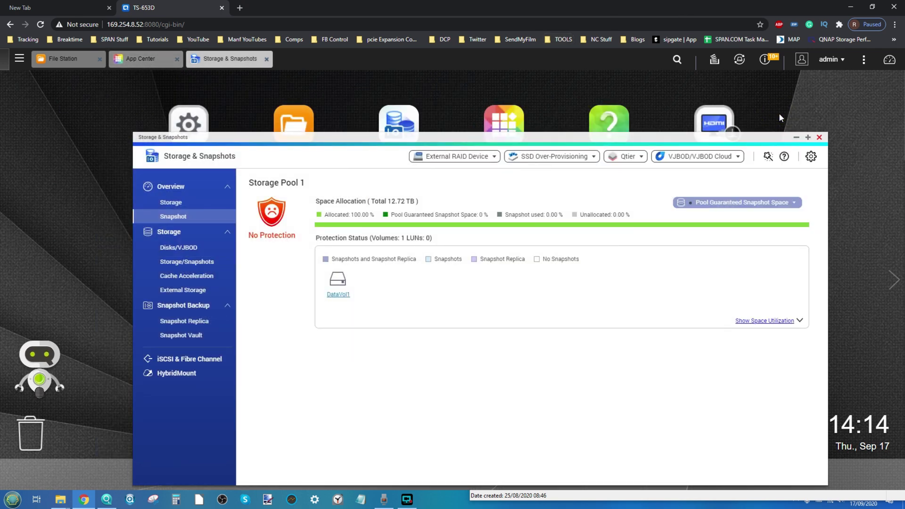
{"action": "left_click", "coordinate": [819, 138]}
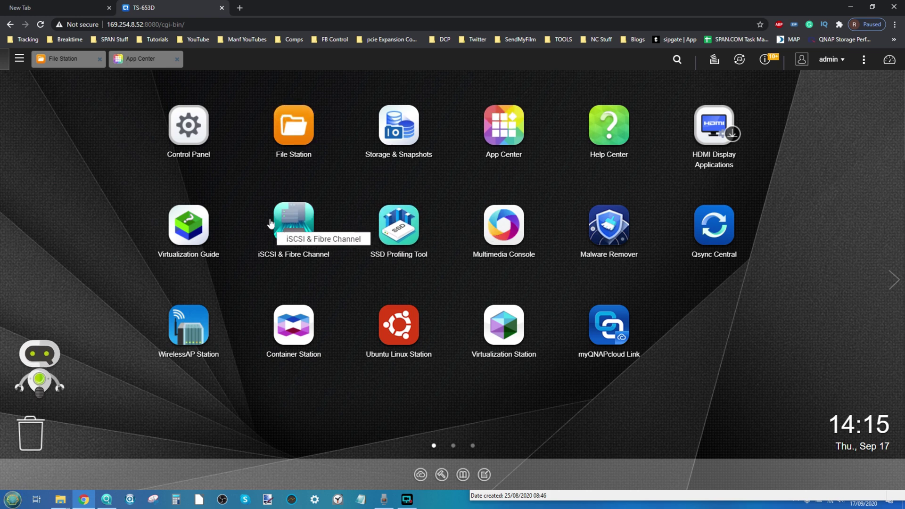
Open Network & Virtual Switch's Interfaces list and Adapter 1's options, showing its 2.5 Gbps connection
{"action": "left_click", "coordinate": [18, 57]}
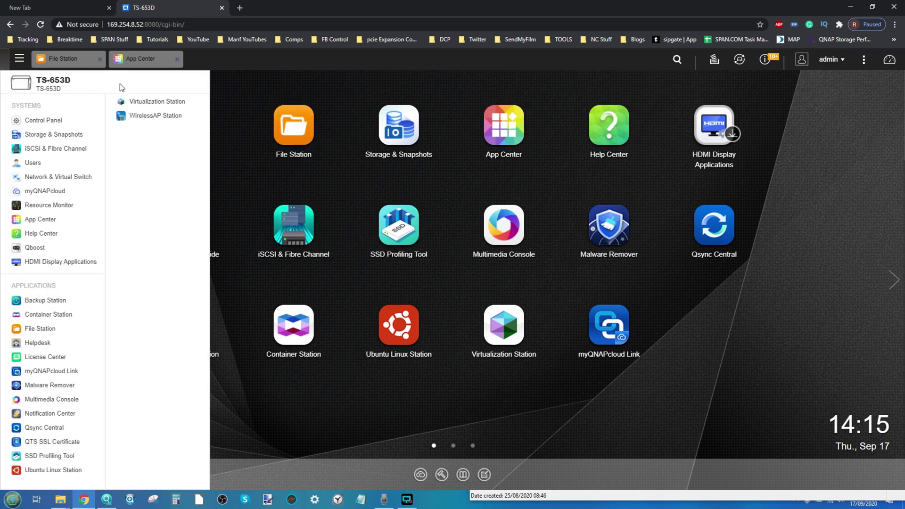
{"action": "left_click", "coordinate": [56, 177]}
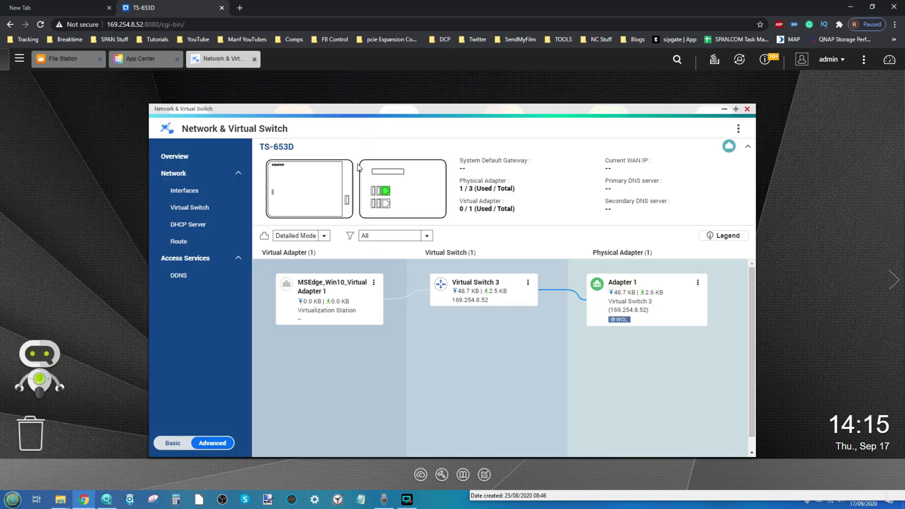
{"action": "left_click", "coordinate": [184, 173]}
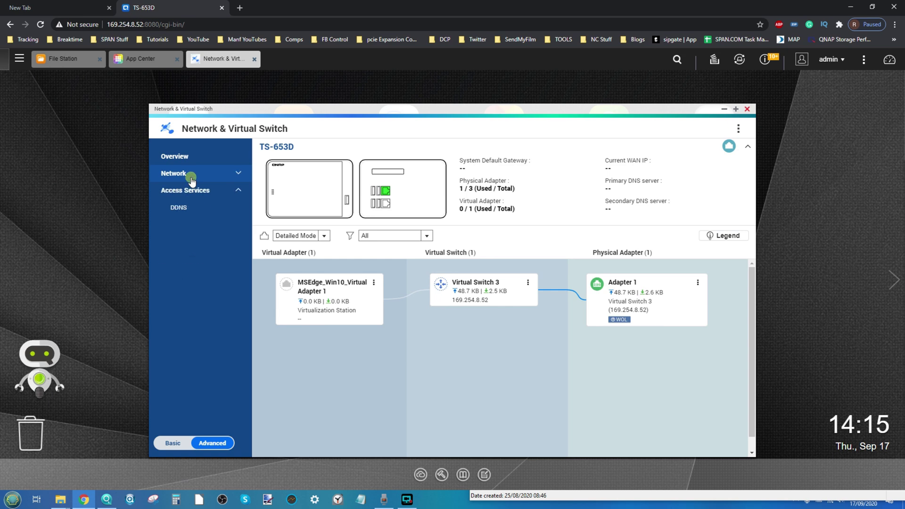
{"action": "left_click", "coordinate": [186, 189]}
{"action": "left_click", "coordinate": [192, 174]}
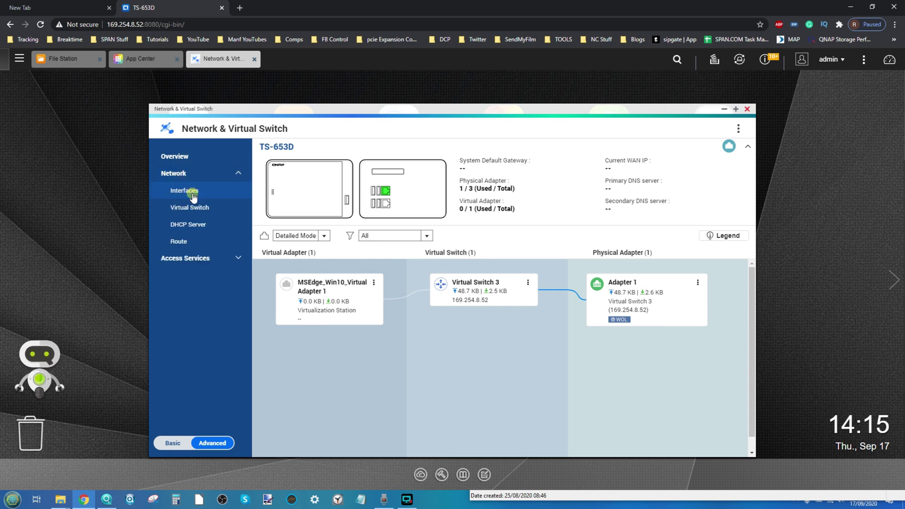
{"action": "left_click", "coordinate": [188, 190]}
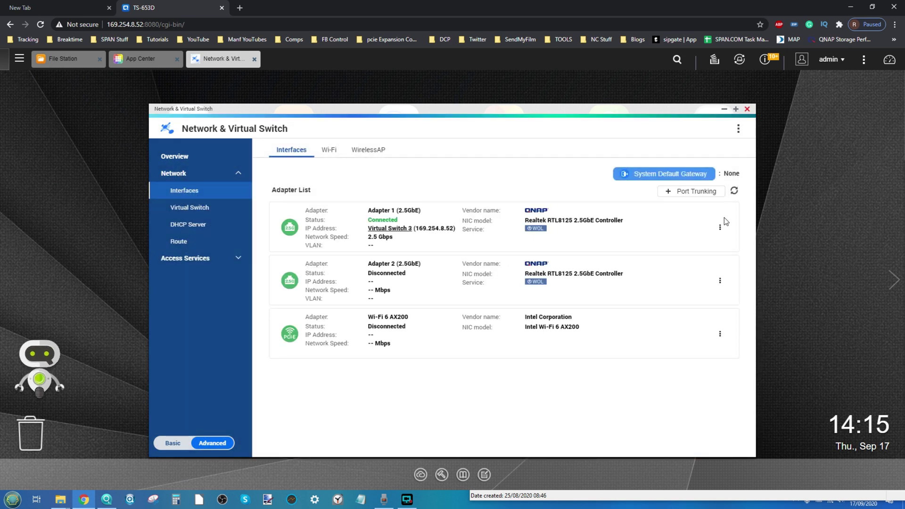
{"action": "left_click", "coordinate": [720, 227]}
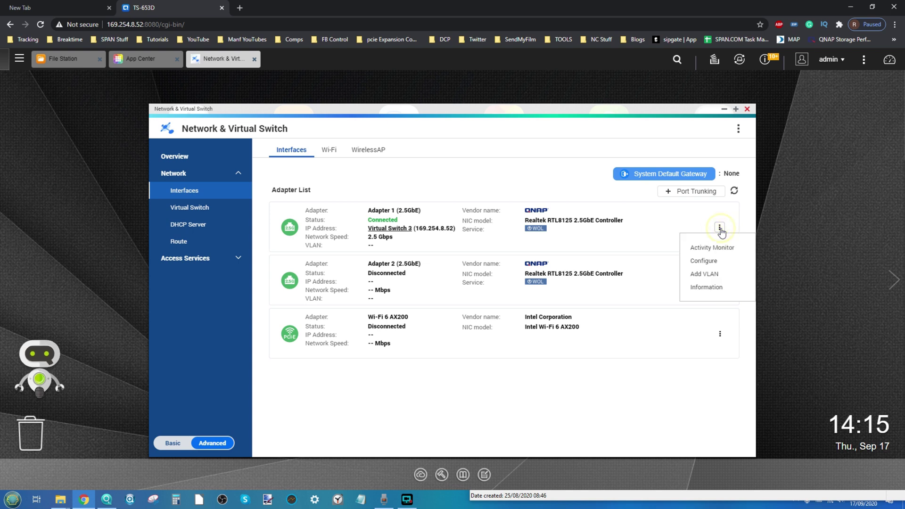